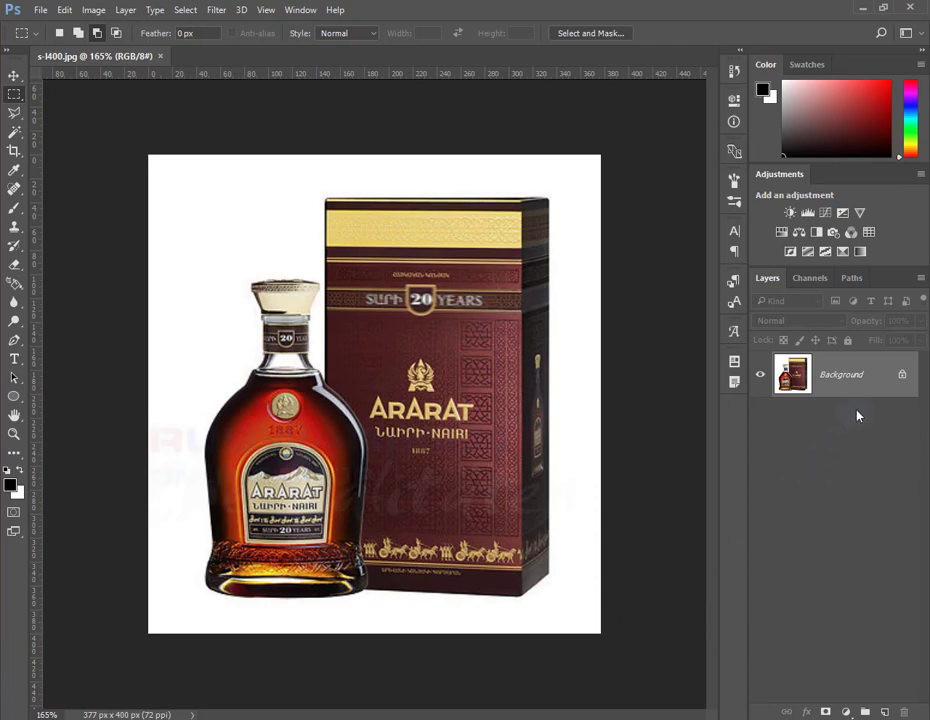
Duplicate the Background layer and open Filter > Sharpen > Shake Reduction on the copy
key("ctrl+j")
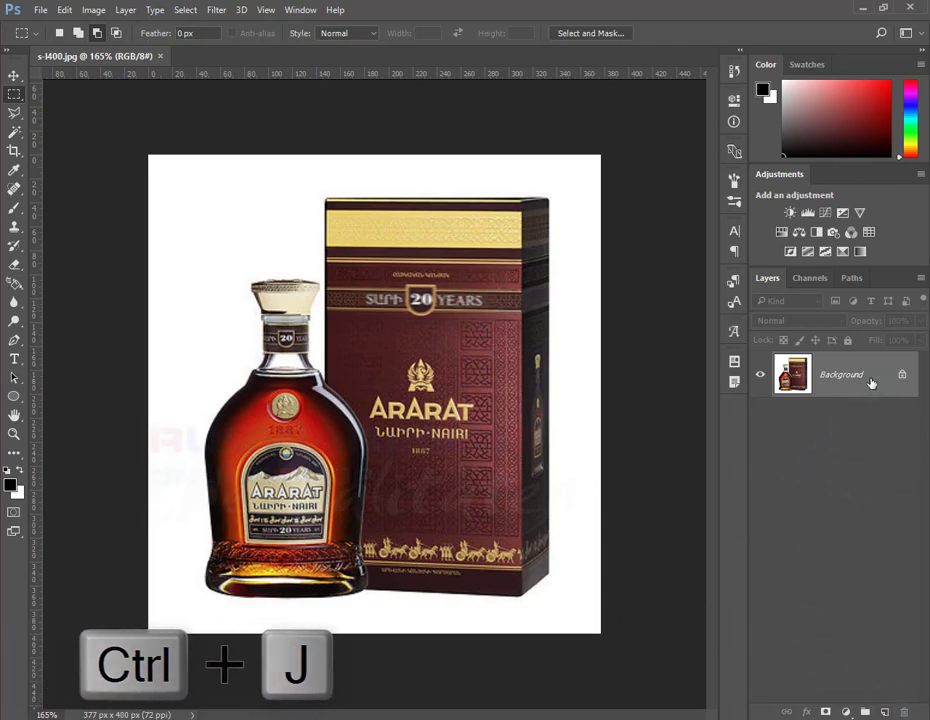
left_click_drag(887, 364, 886, 715)
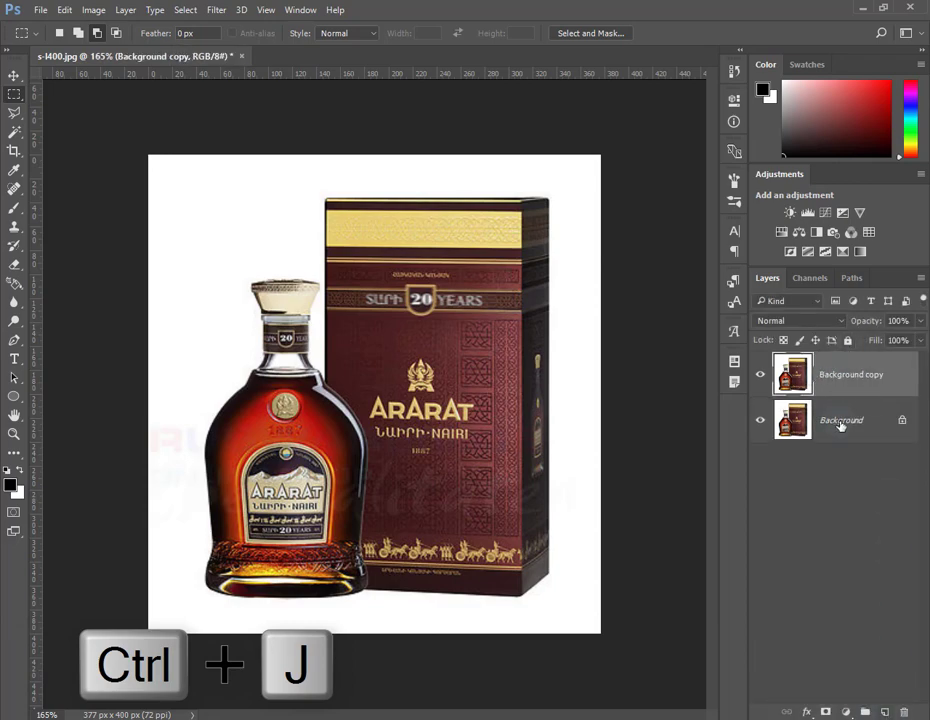
left_click(217, 11)
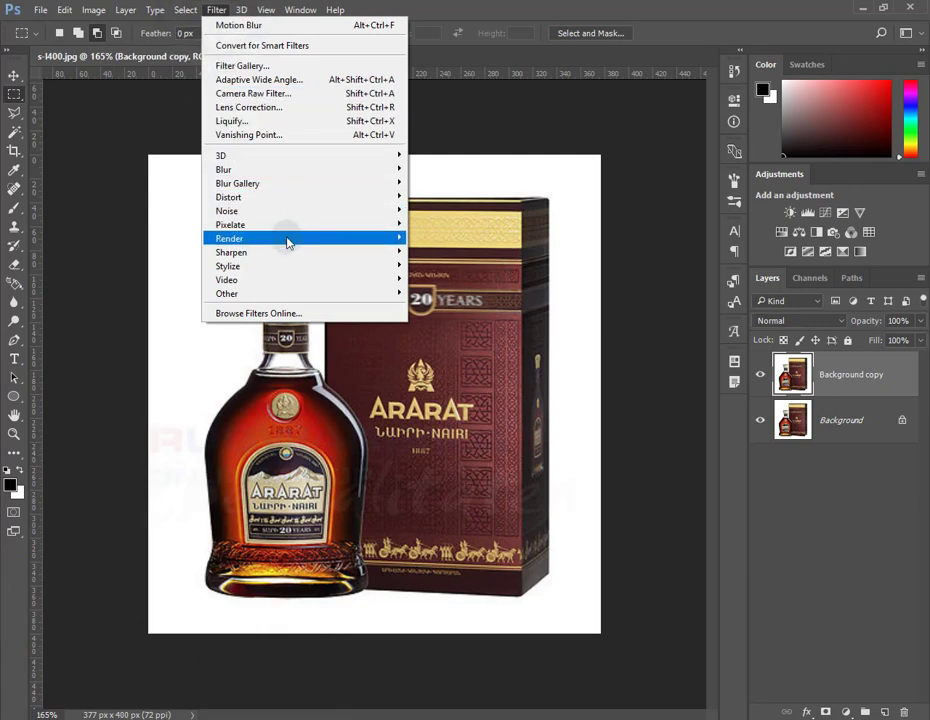
mouse_move(231, 252)
left_click(432, 251)
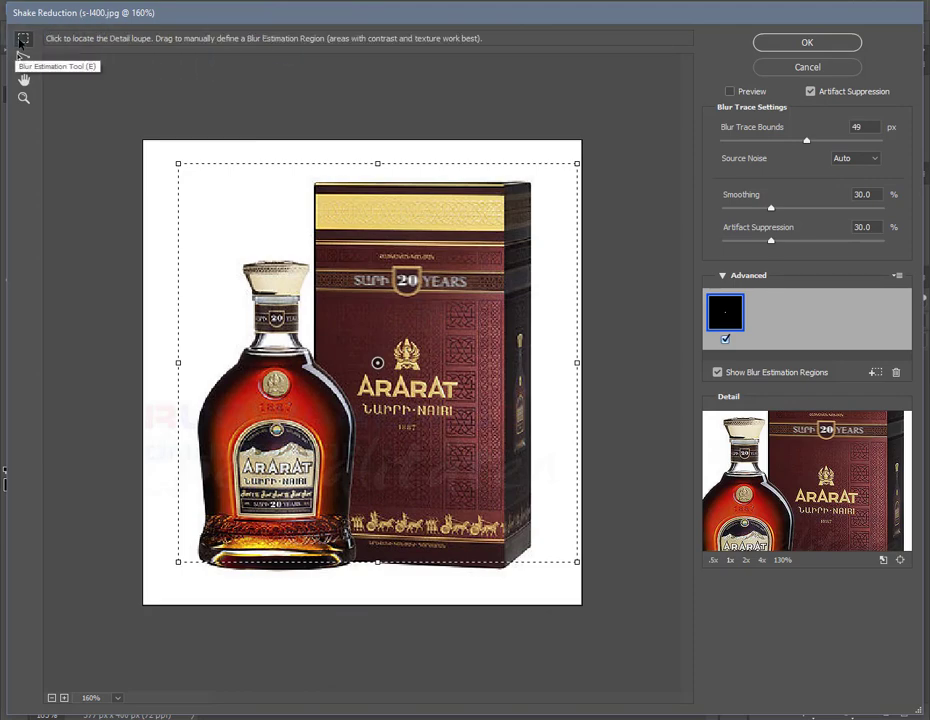
Mark a blur estimation region over the box top and inspect it at 180% zoom
mouse_move(286, 185)
left_mouse_down()
mouse_move(335, 252)
mouse_move(457, 356)
left_mouse_up()
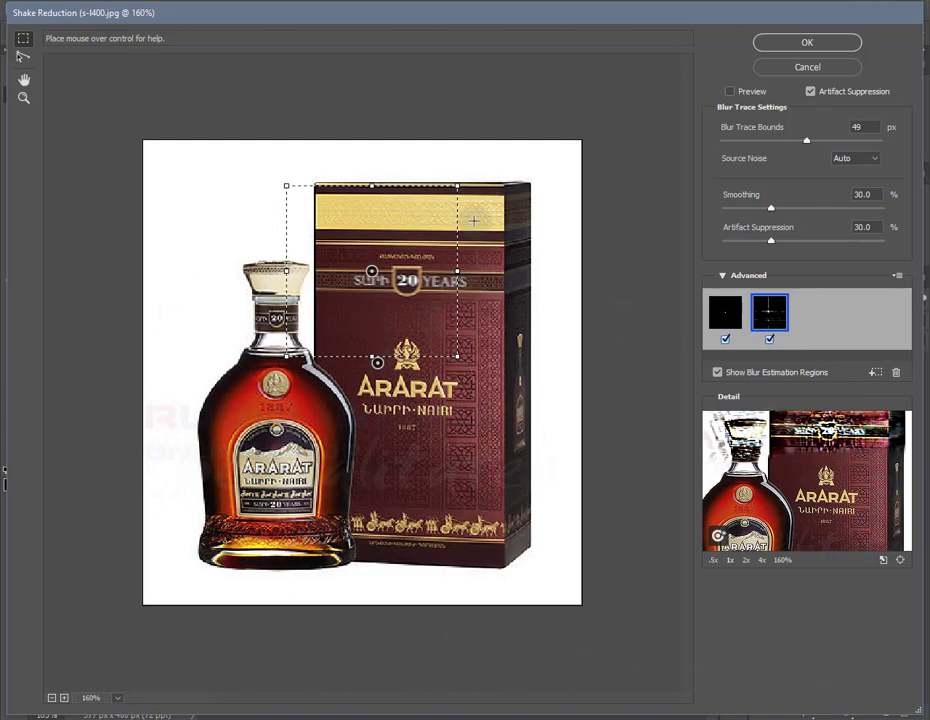
left_click(24, 79)
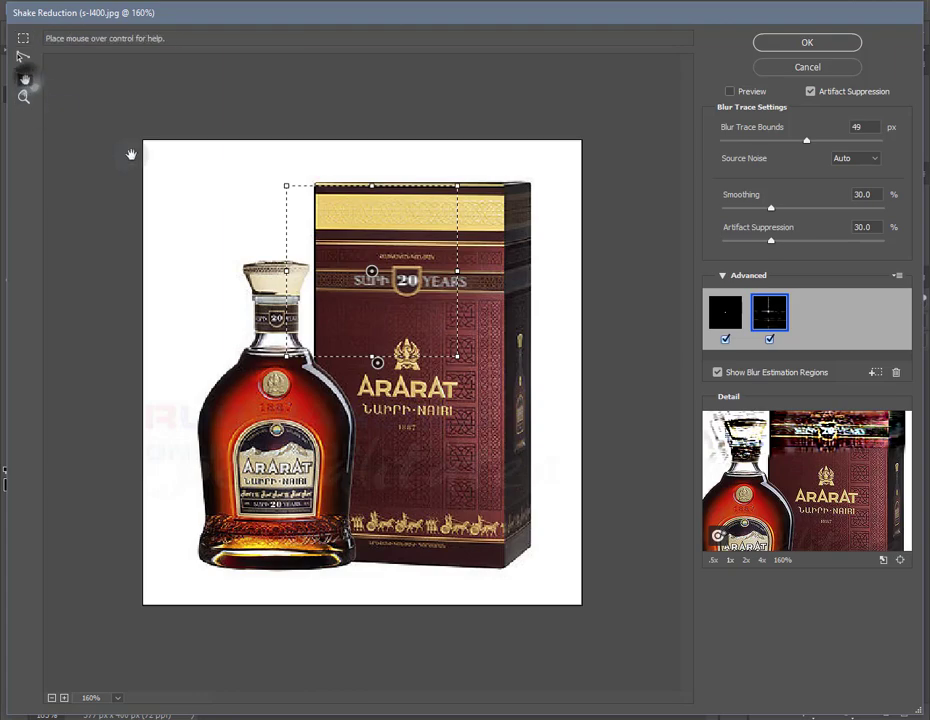
scroll(381, 392, "up", 3)
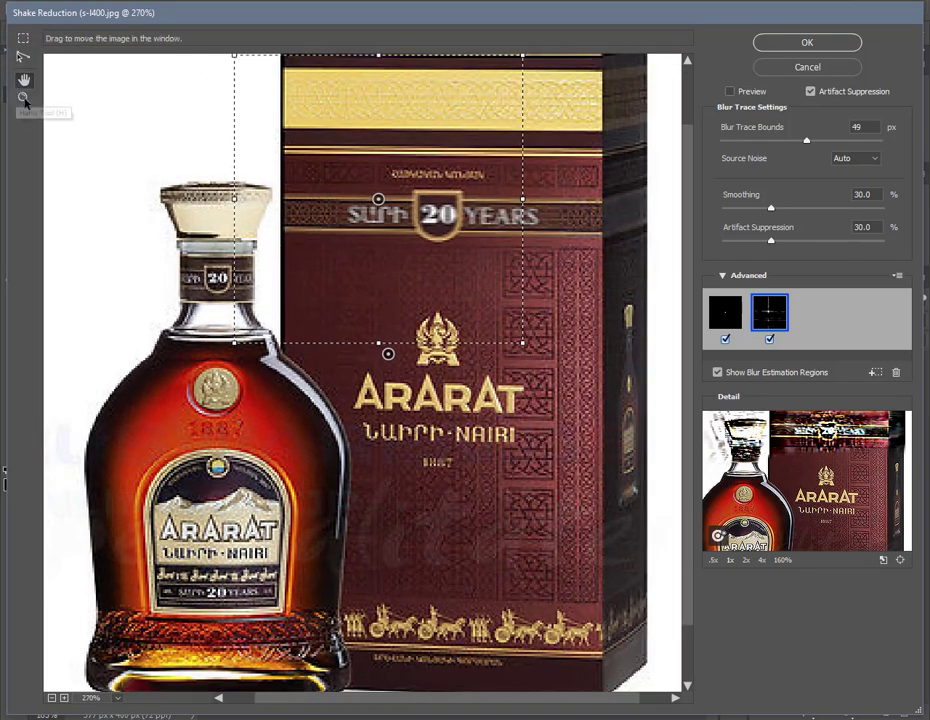
left_click(24, 97)
left_click(206, 235)
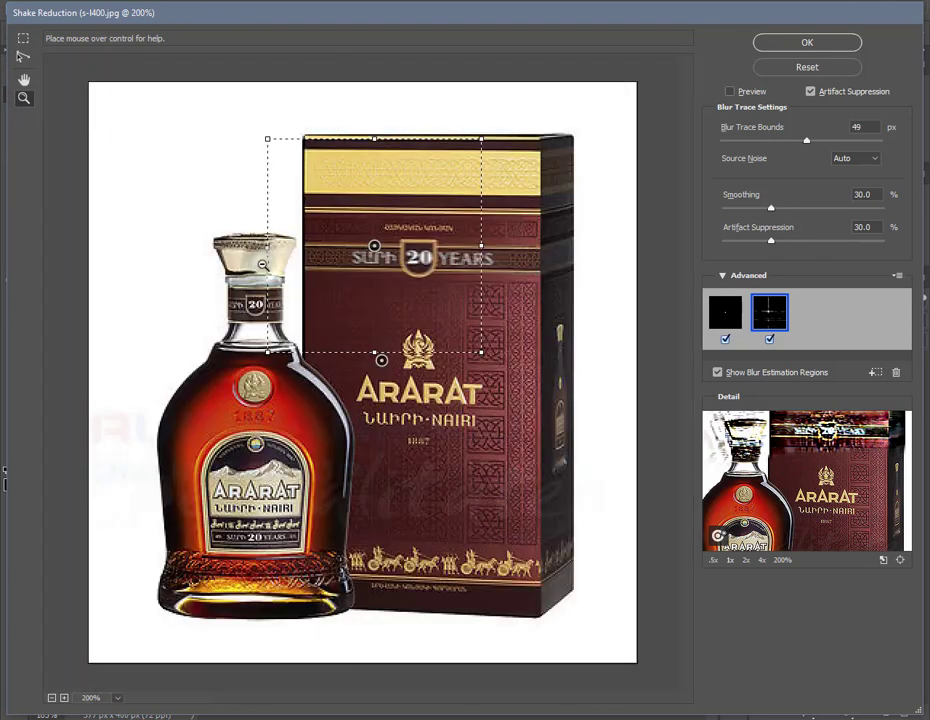
left_click(260, 262, "alt")
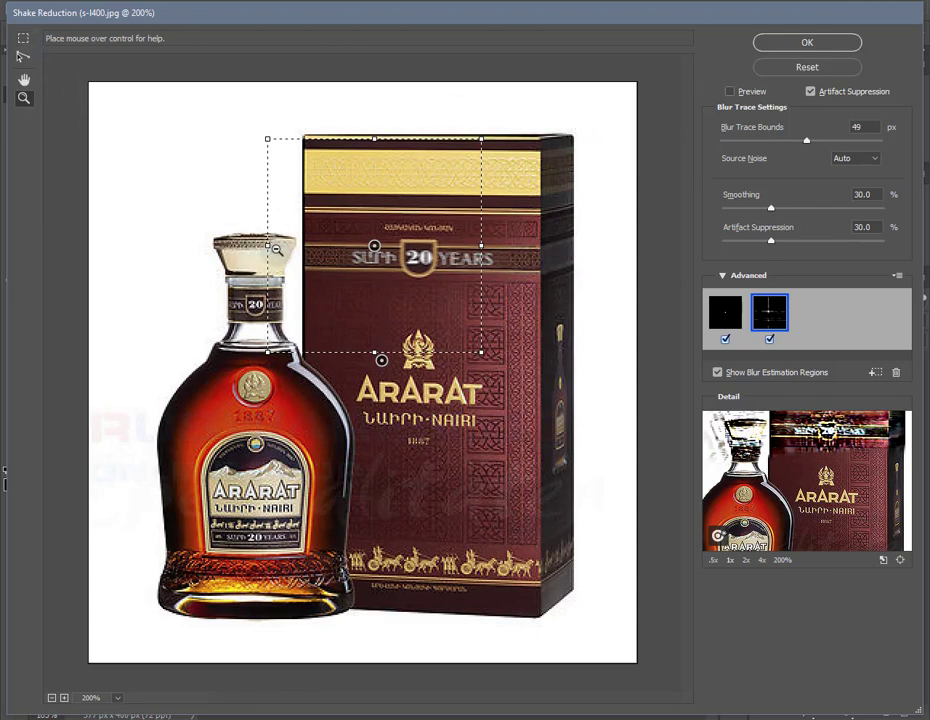
left_click(270, 249, "alt")
left_click_drag(388, 264, 392, 264)
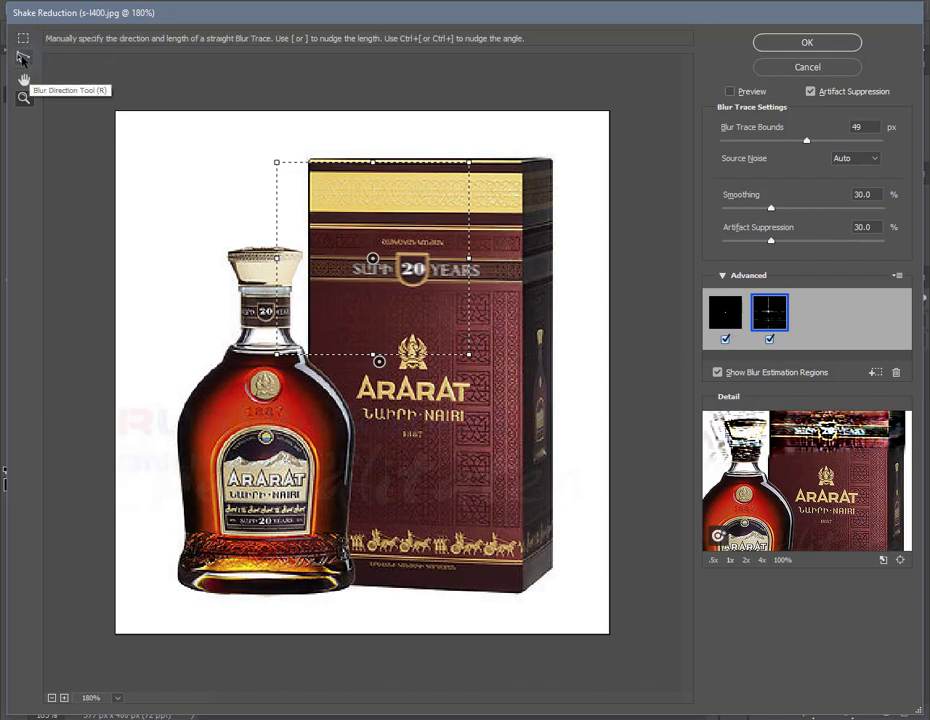
Draw a manual blur trace over the NAIRI lettering, 33.7 px long at 49.4°
left_click(22, 58)
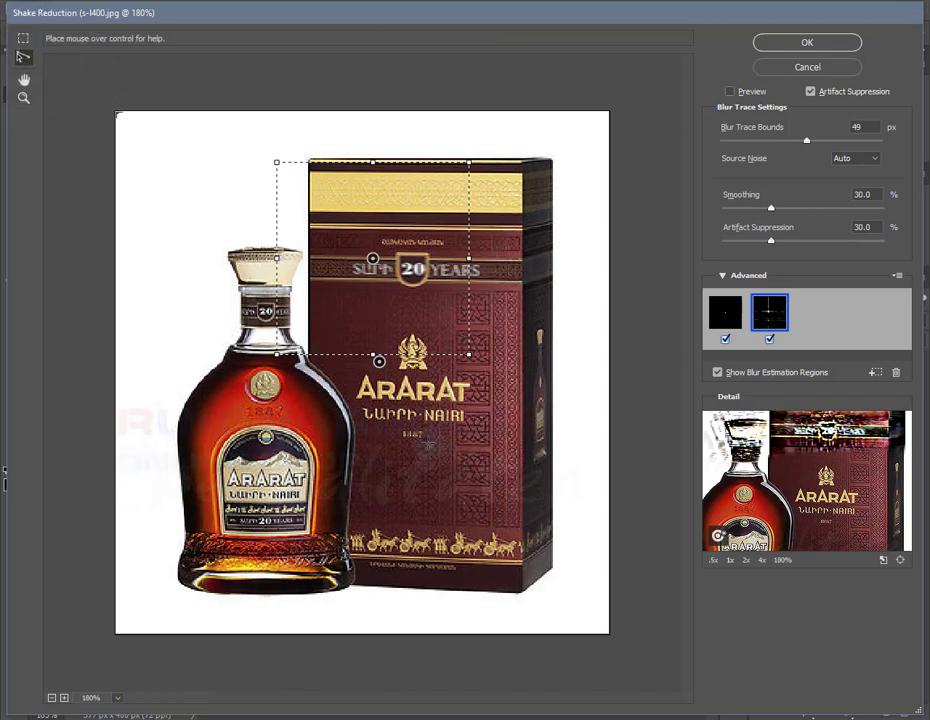
mouse_move(428, 444)
left_mouse_down()
mouse_move(468, 459)
mouse_move(474, 416)
mouse_move(471, 436)
mouse_move(457, 436)
left_mouse_up()
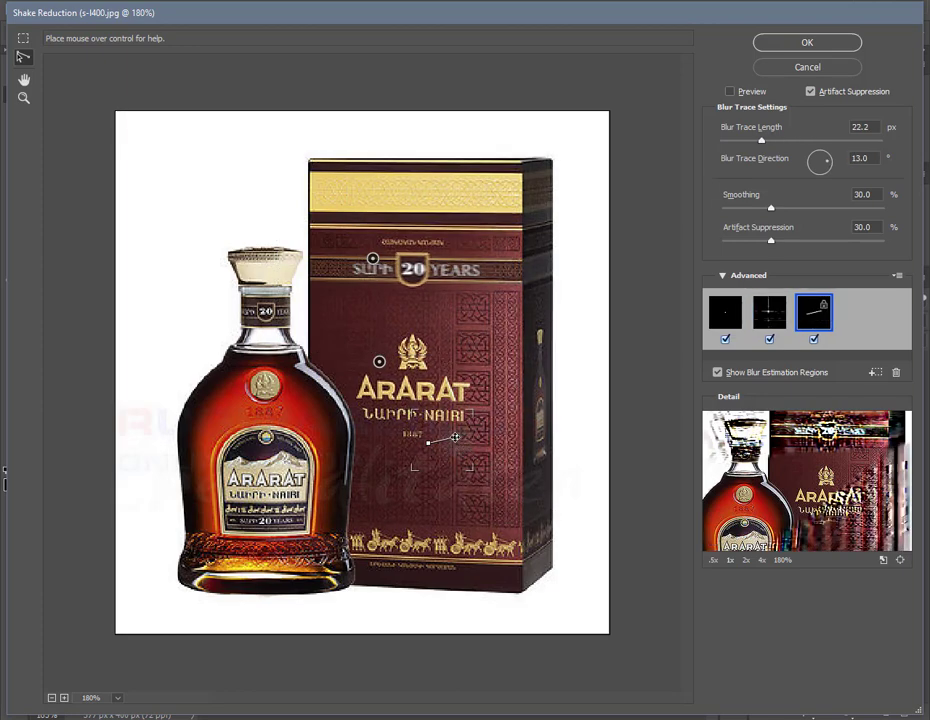
left_click_drag(457, 437, 458, 444)
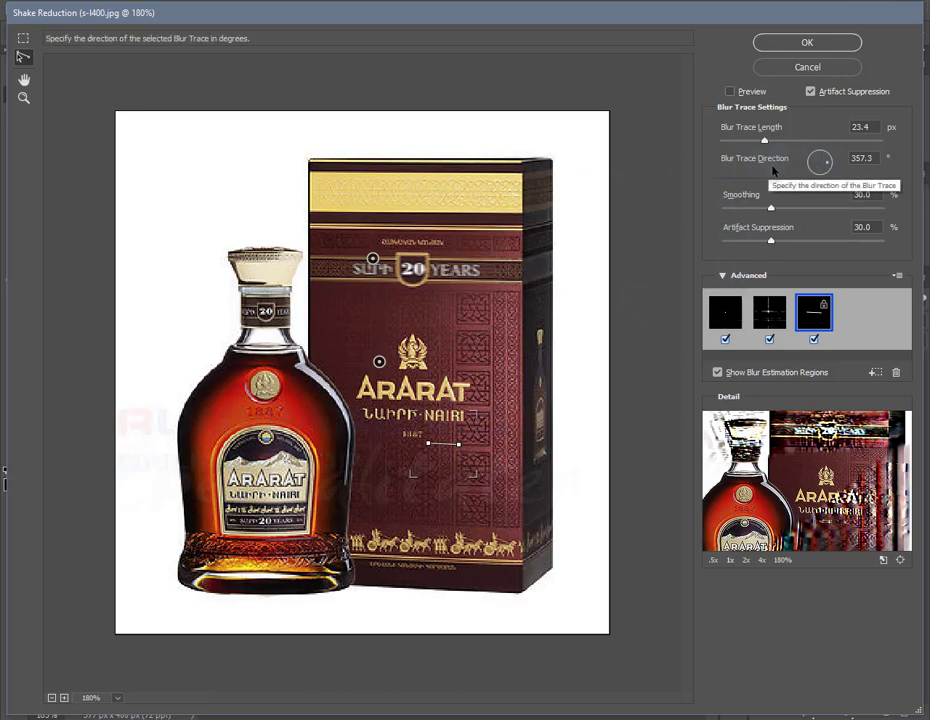
mouse_move(828, 170)
left_mouse_down()
mouse_move(828, 161)
mouse_move(810, 160)
mouse_move(826, 162)
left_mouse_up()
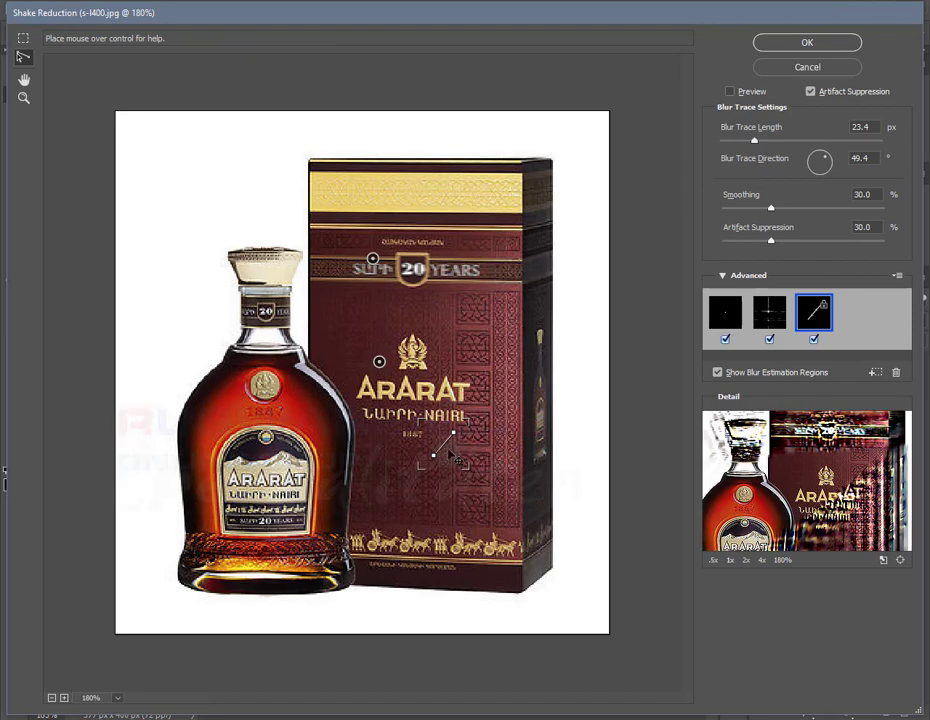
left_click_drag(459, 433, 484, 408)
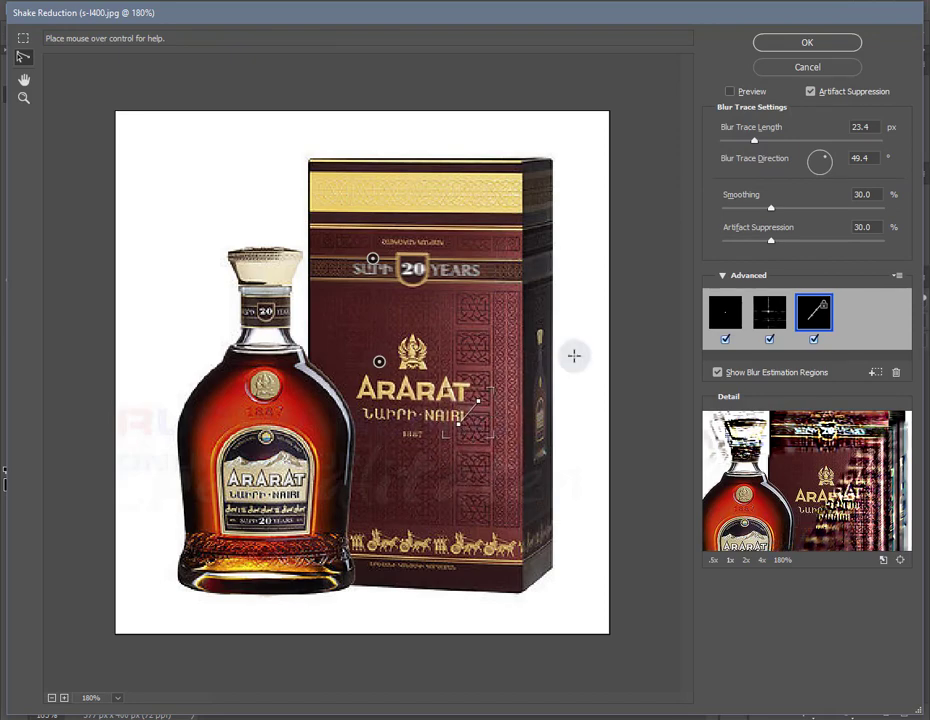
left_click(755, 141)
mouse_move(755, 141)
left_mouse_down()
mouse_move(811, 141)
mouse_move(776, 145)
left_mouse_up()
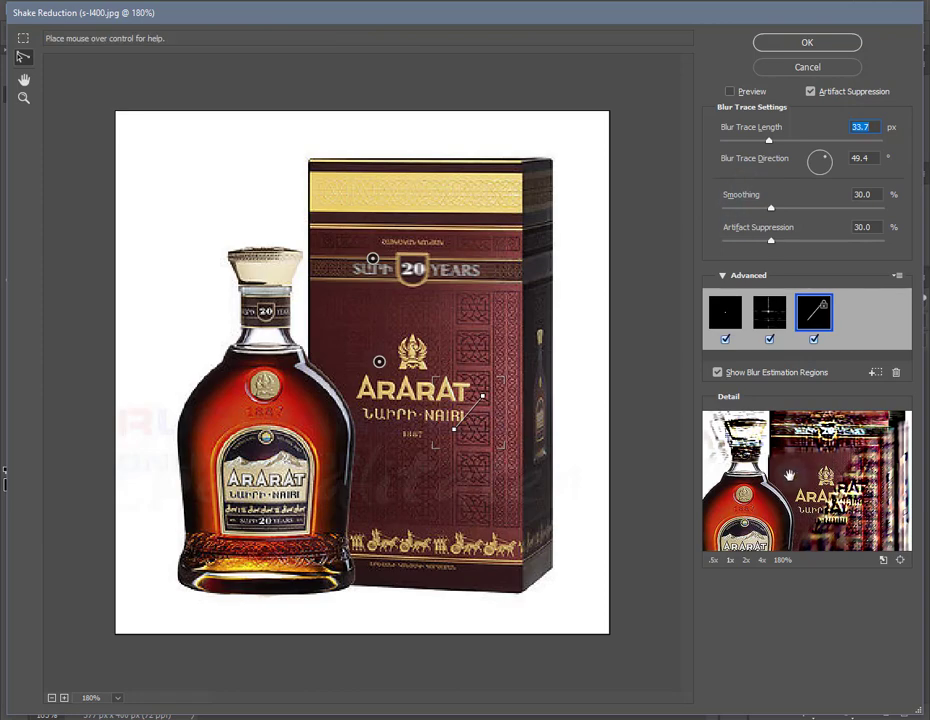
Toggle Artifact Suppression off and on, then set Smoothing 27.3% and Artifact Suppression 51.4%
left_click(810, 91)
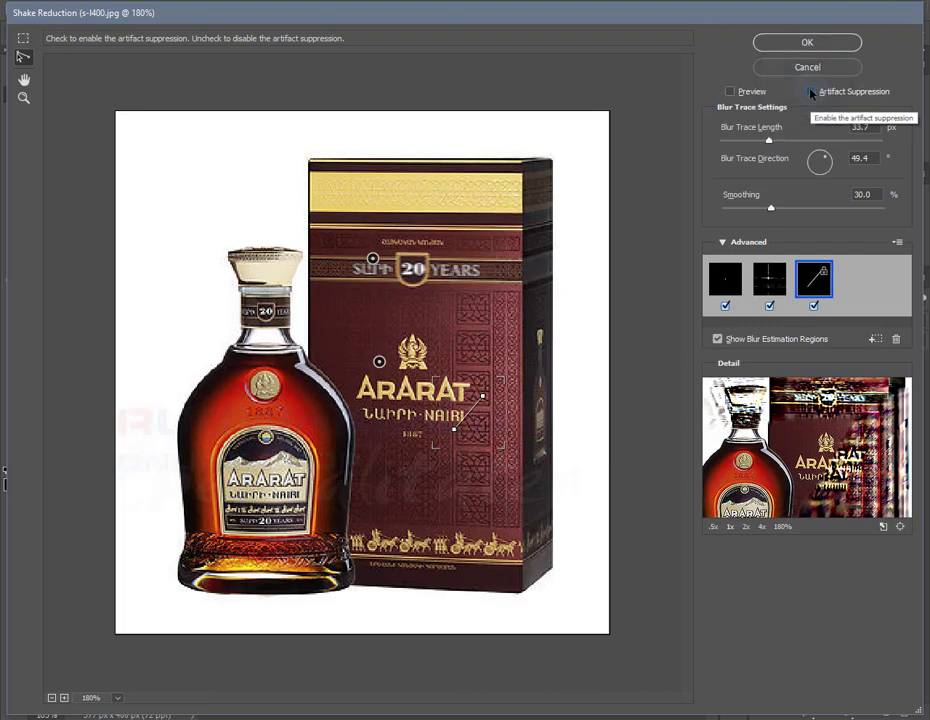
left_click(810, 91)
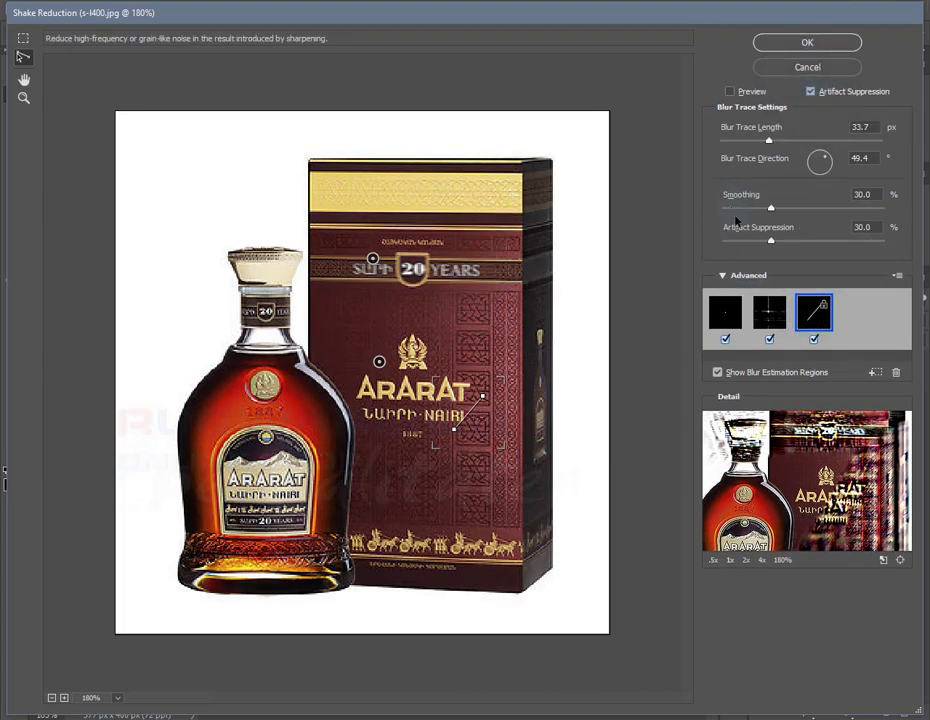
mouse_move(770, 240)
left_mouse_down()
mouse_move(778, 240)
mouse_move(750, 213)
mouse_move(769, 212)
left_mouse_up()
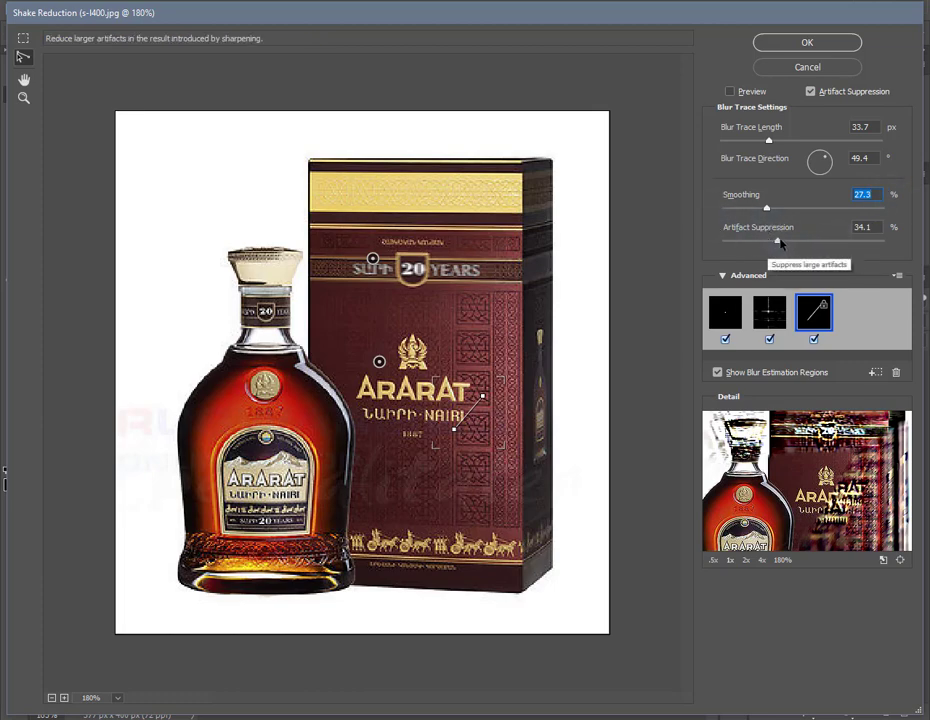
mouse_move(778, 243)
left_mouse_down()
mouse_move(758, 243)
mouse_move(806, 245)
left_mouse_up()
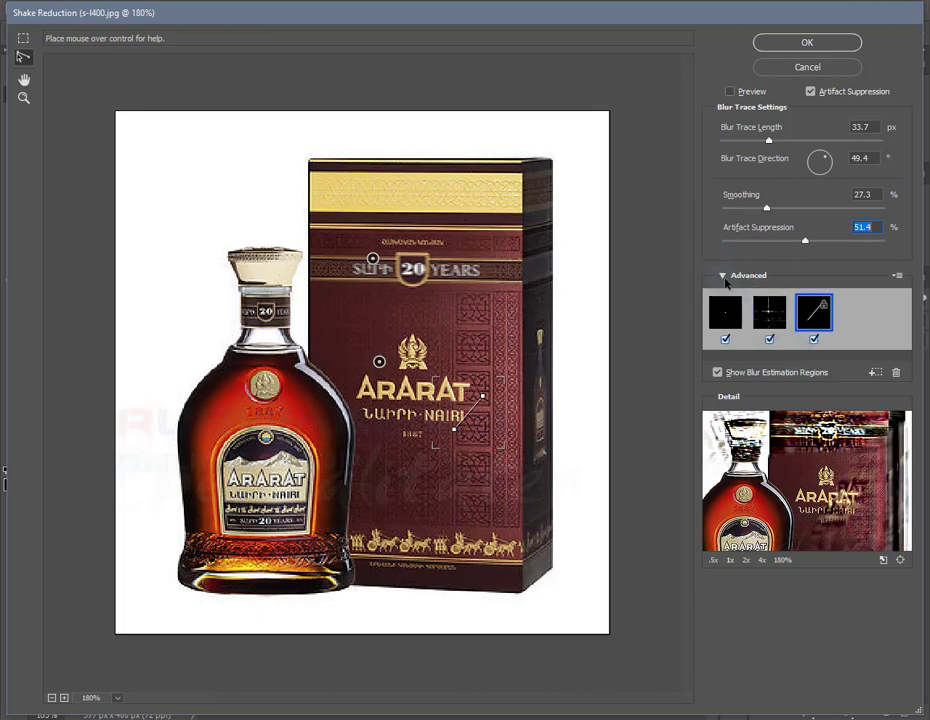
left_click(722, 276)
Select each blur estimation region and the hand-drawn trace in the Advanced section
left_click(722, 276)
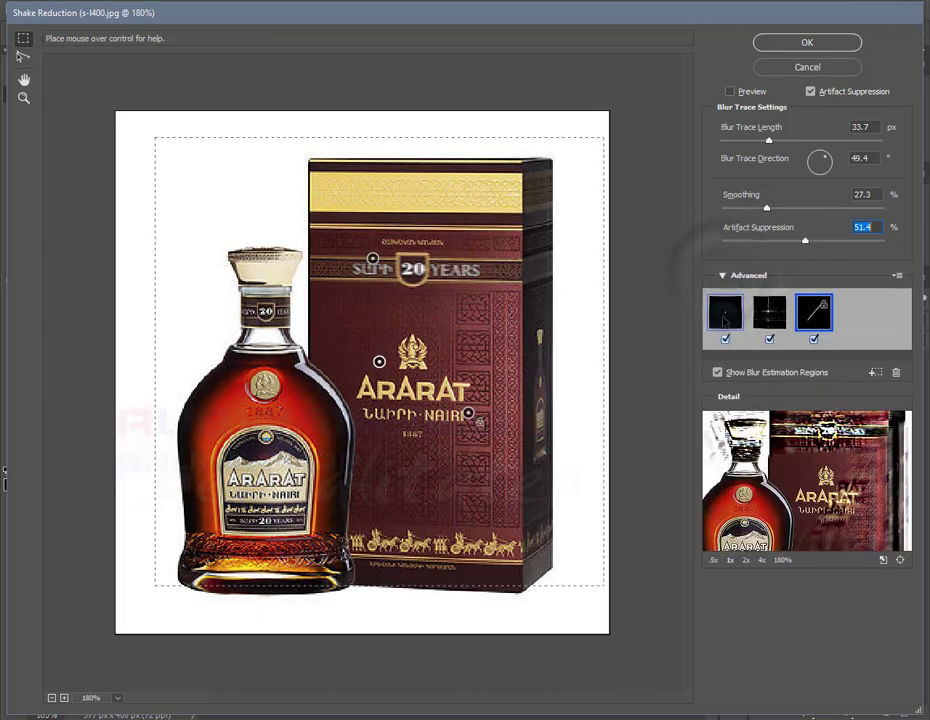
left_click(723, 318)
left_click(769, 312)
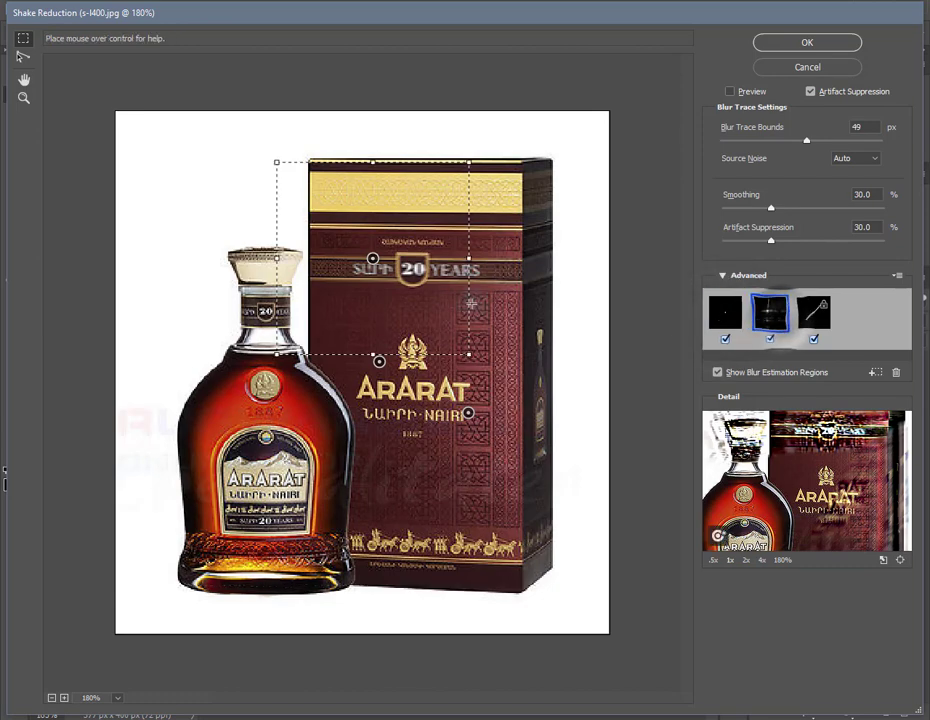
left_click(820, 320)
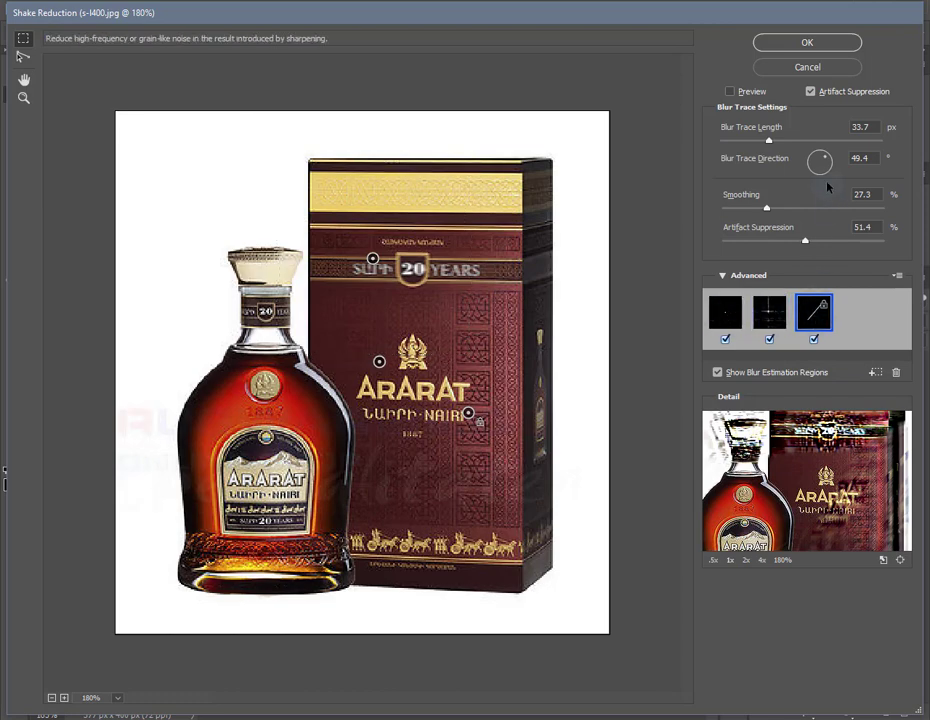
left_click(876, 370)
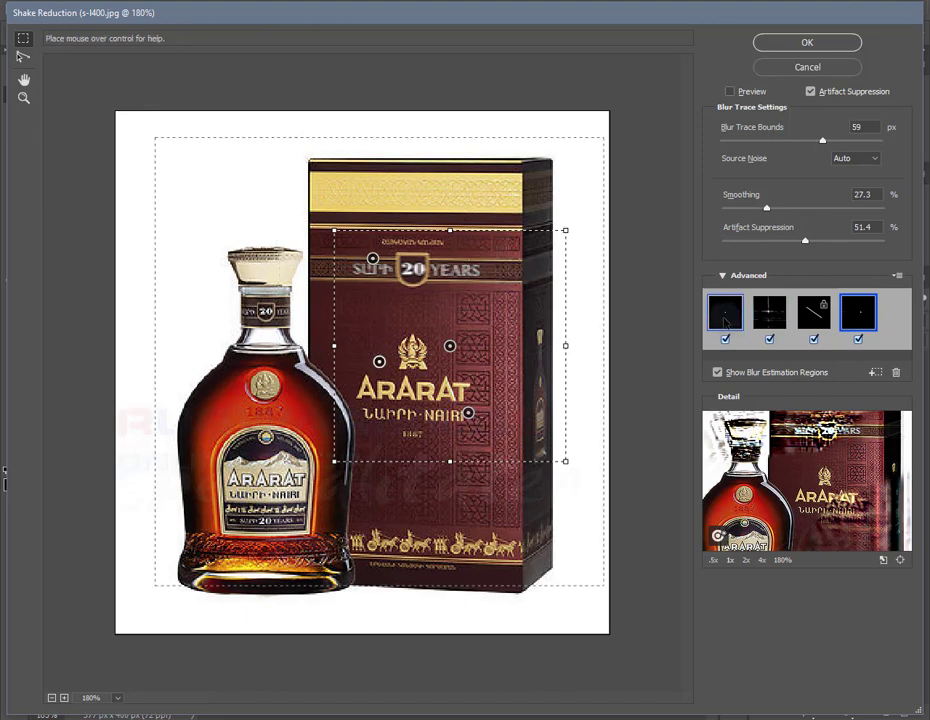
Delete the extra blur traces down to one, dismiss the warning, and draw a region over the box
left_click(896, 372)
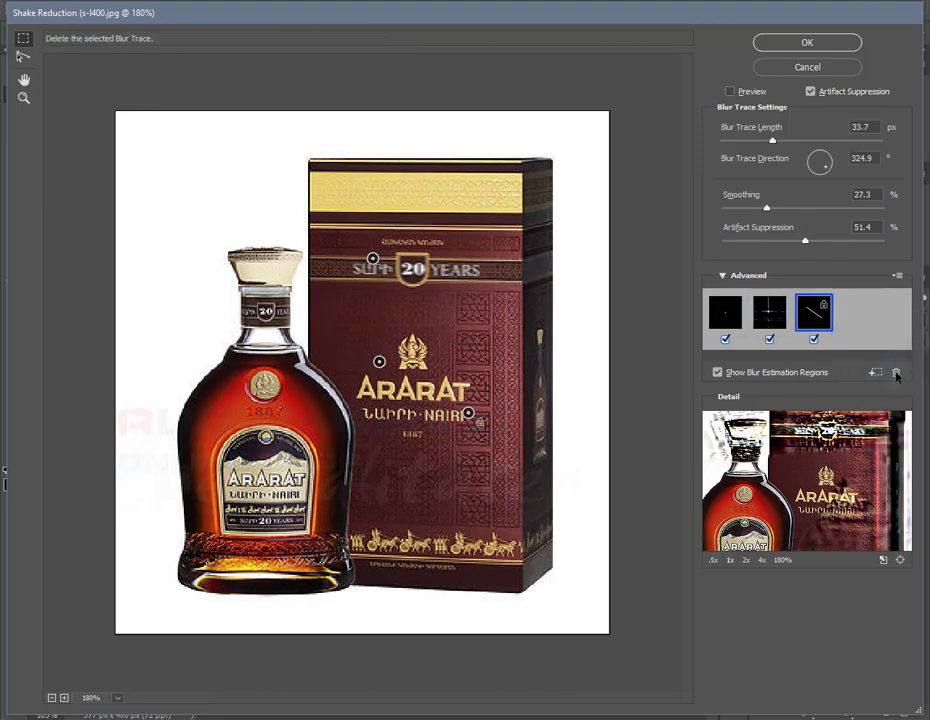
left_click(896, 372)
left_click(898, 374)
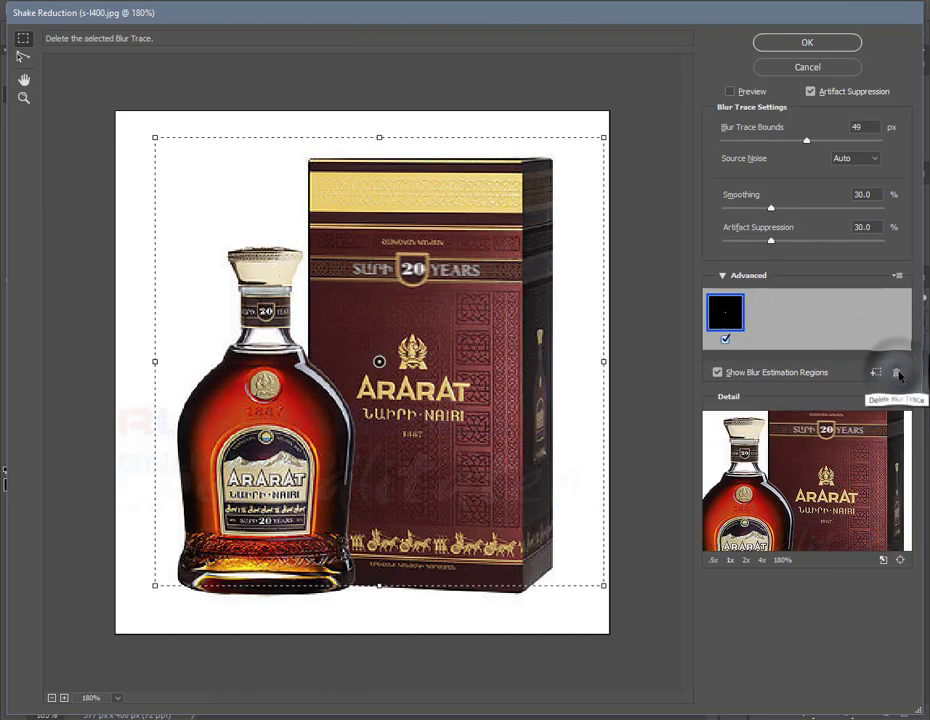
left_click(876, 374)
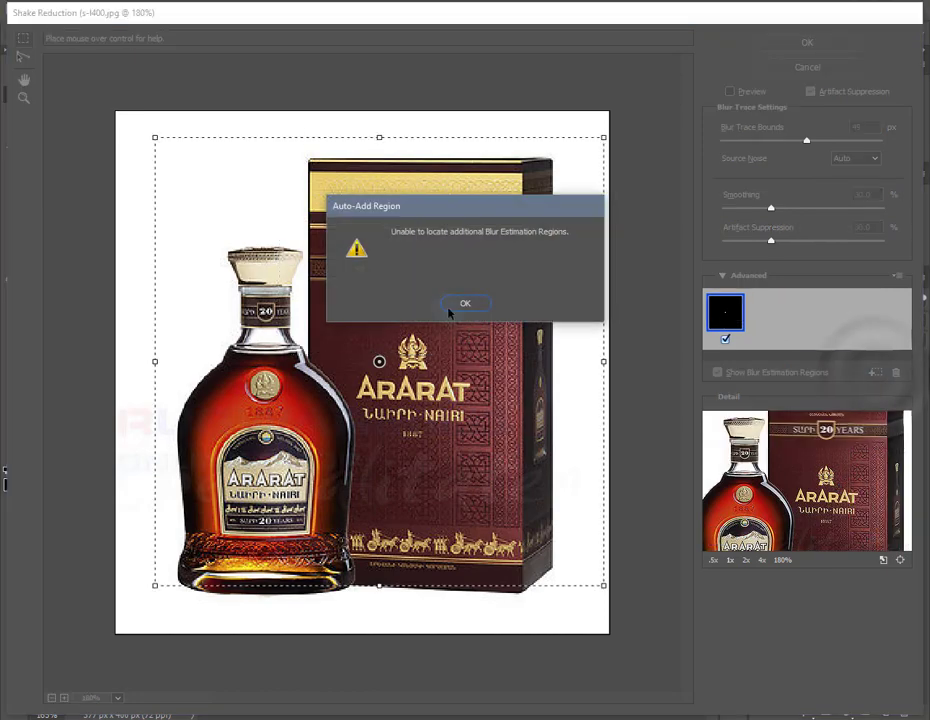
left_click(463, 304)
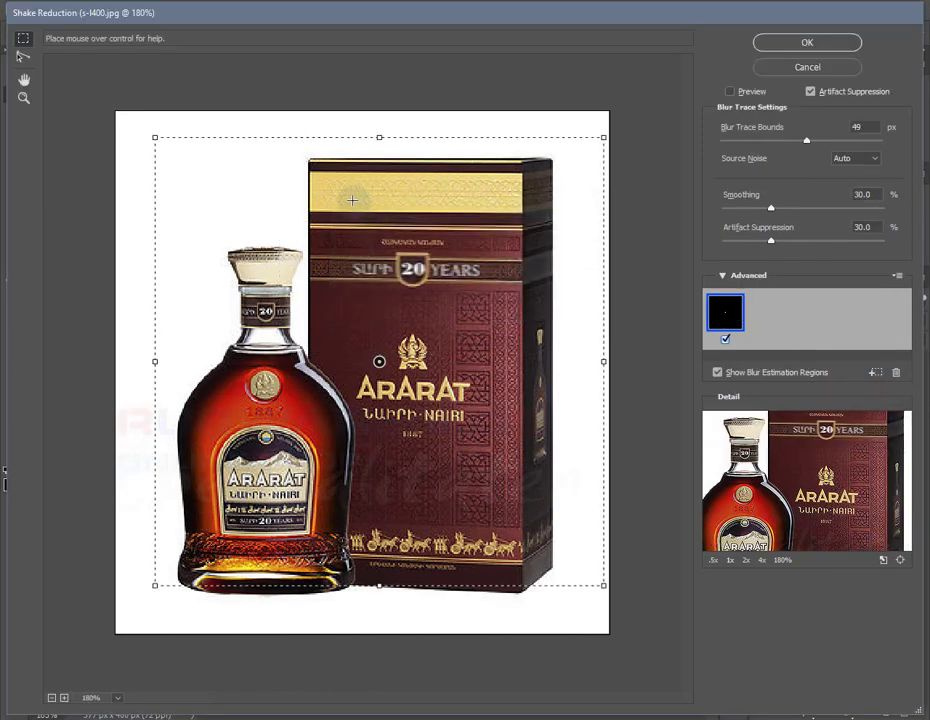
left_click_drag(352, 200, 545, 392)
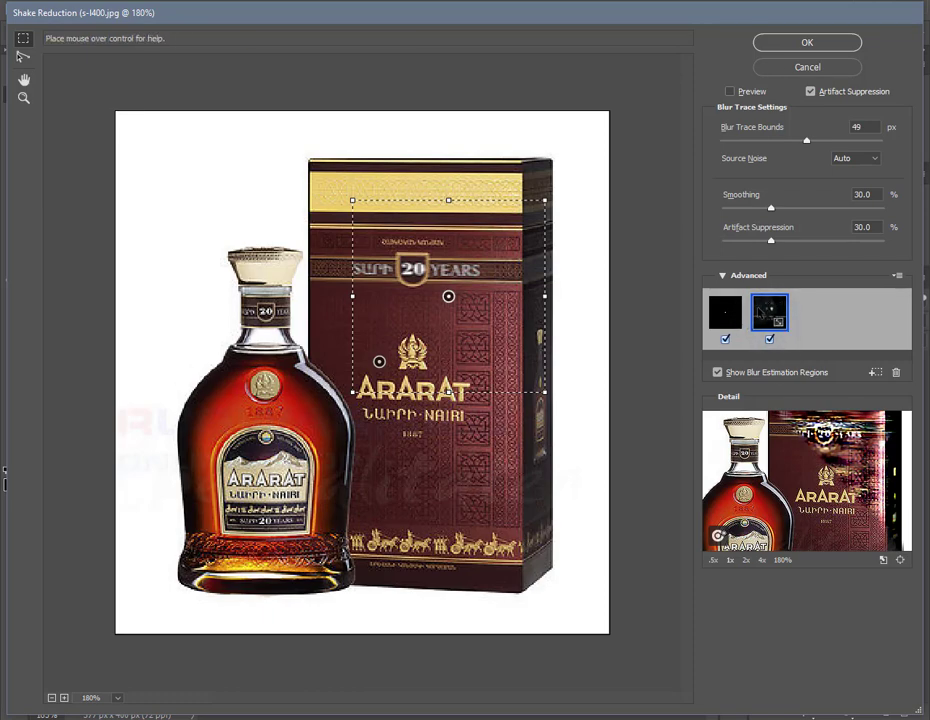
mouse_move(769, 312)
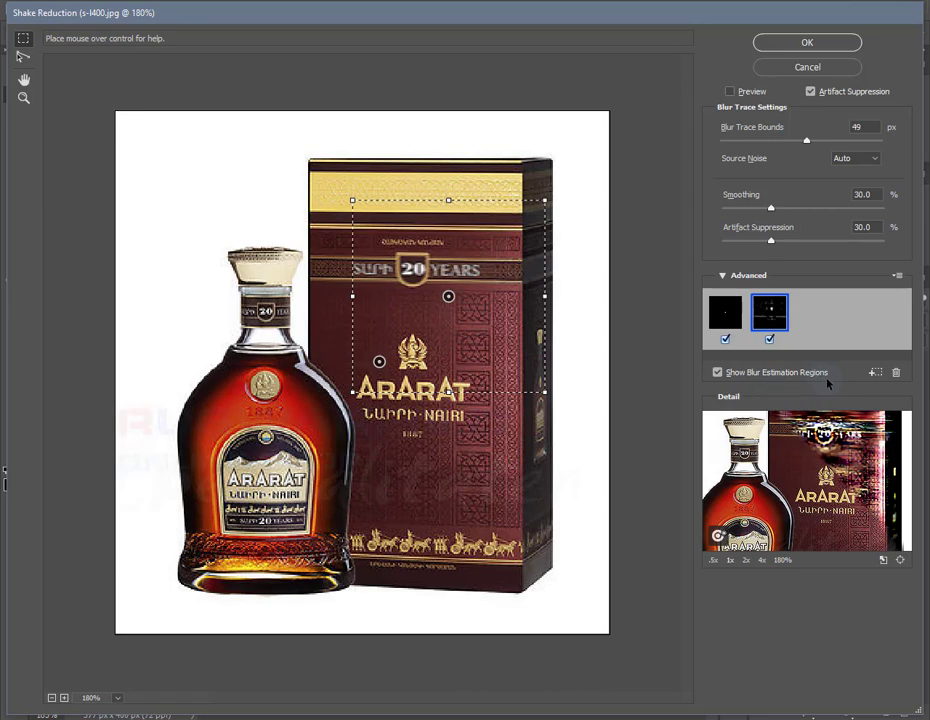
Toggle region outlines off and on, enlarge the new region, and settle it on the bottle neck
left_click(717, 373)
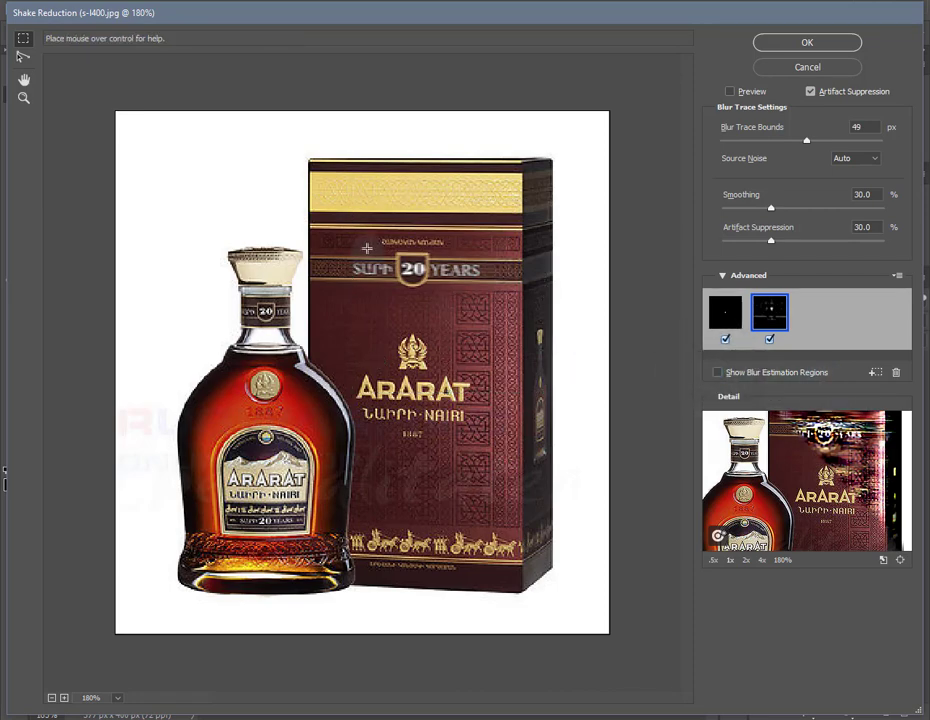
left_click(717, 373)
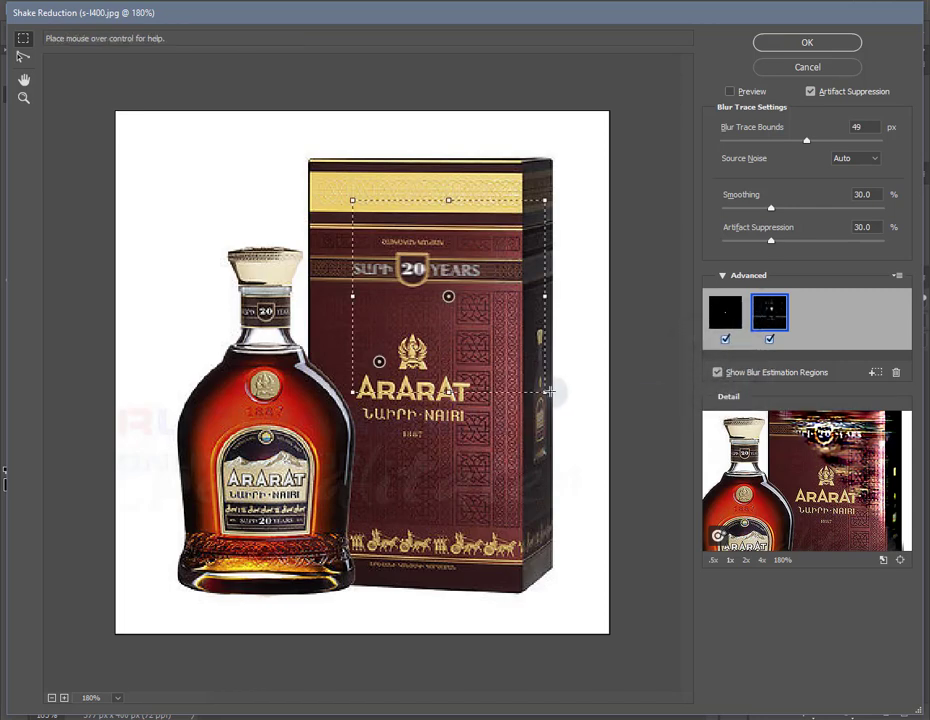
mouse_move(548, 392)
left_mouse_down()
mouse_move(580, 424)
mouse_move(545, 392)
left_mouse_up()
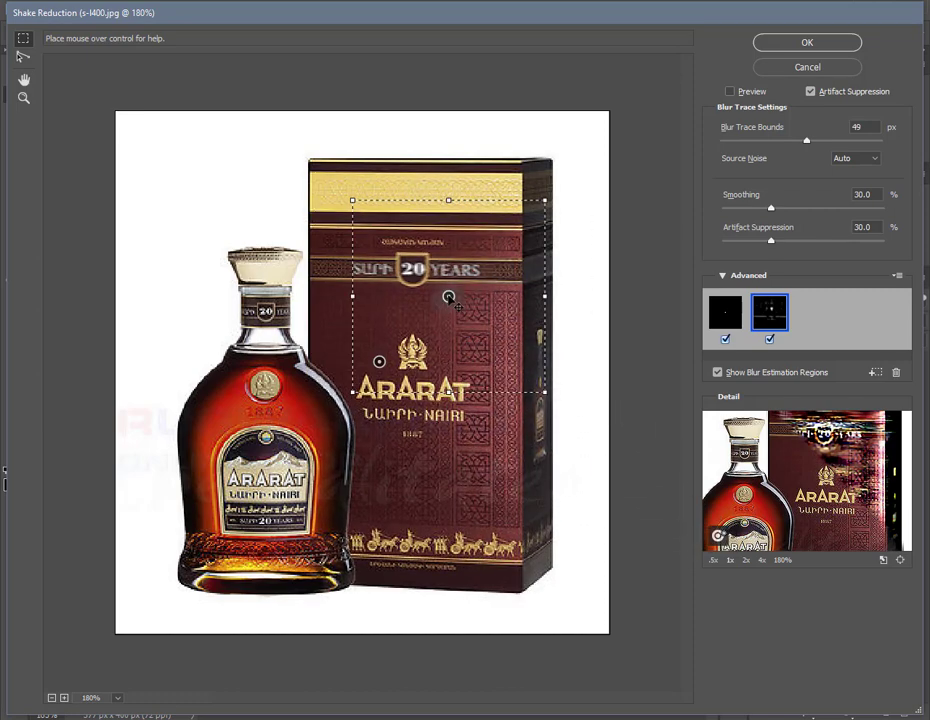
left_click_drag(449, 297, 457, 226)
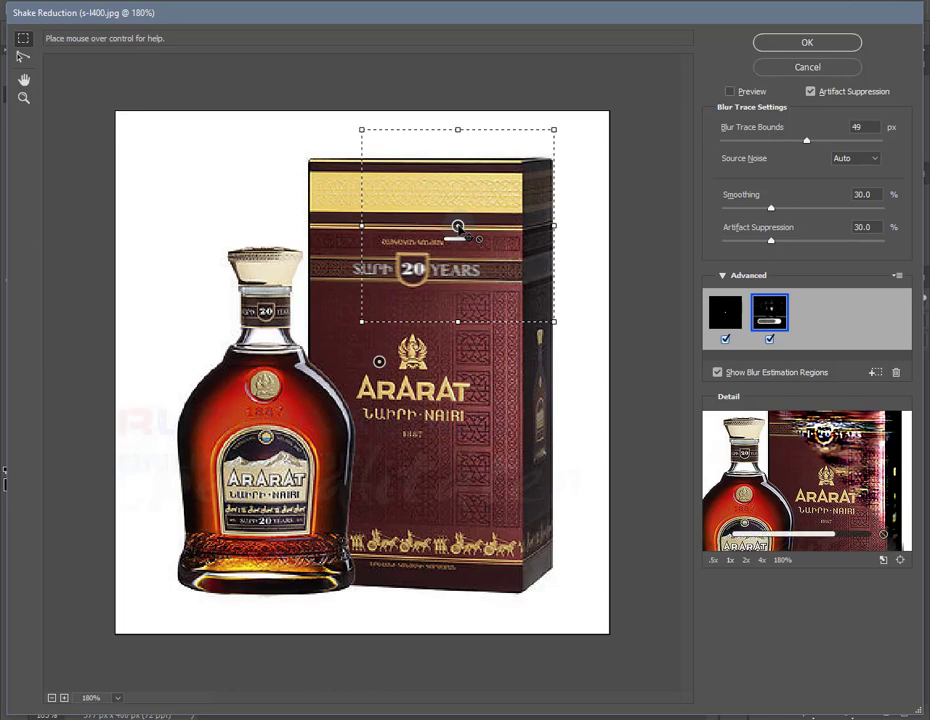
mouse_move(457, 226)
left_mouse_down()
mouse_move(260, 470)
mouse_move(268, 312)
left_mouse_up()
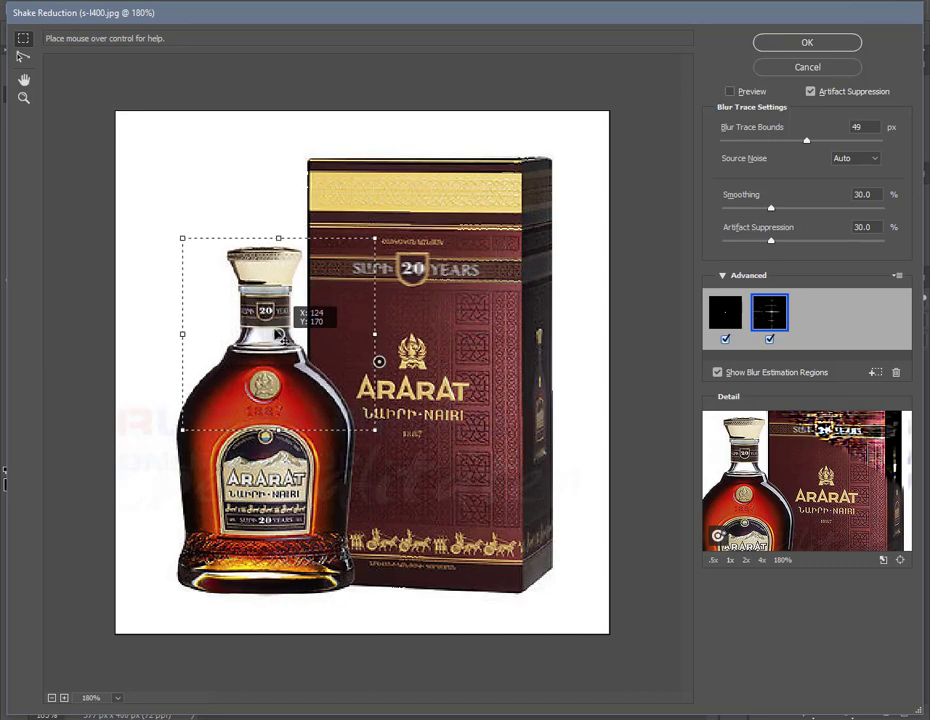
left_click_drag(268, 312, 272, 313)
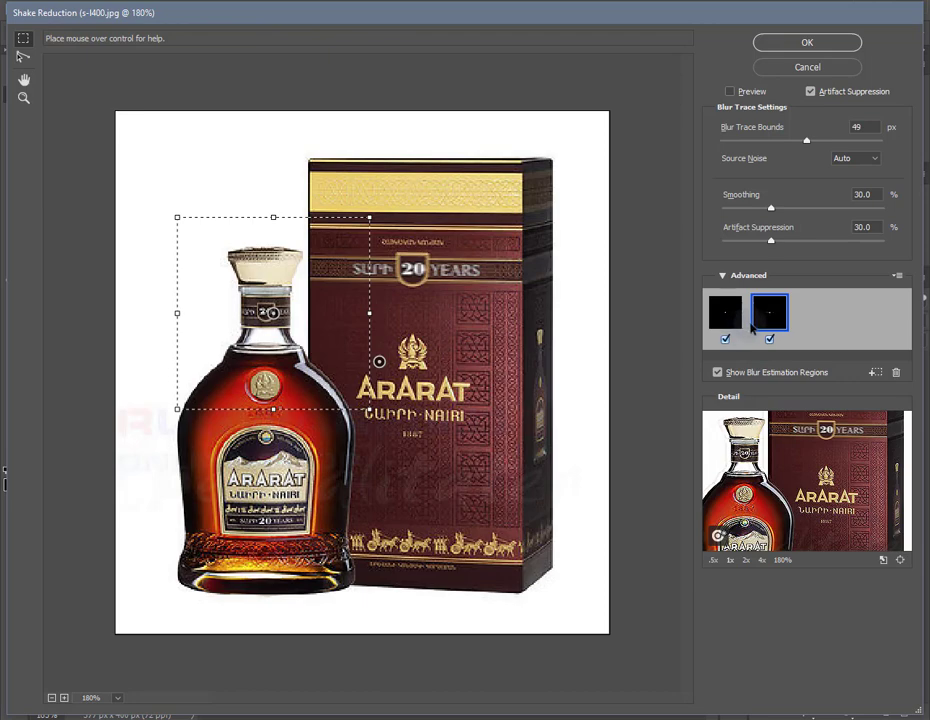
left_click(724, 318, "ctrl")
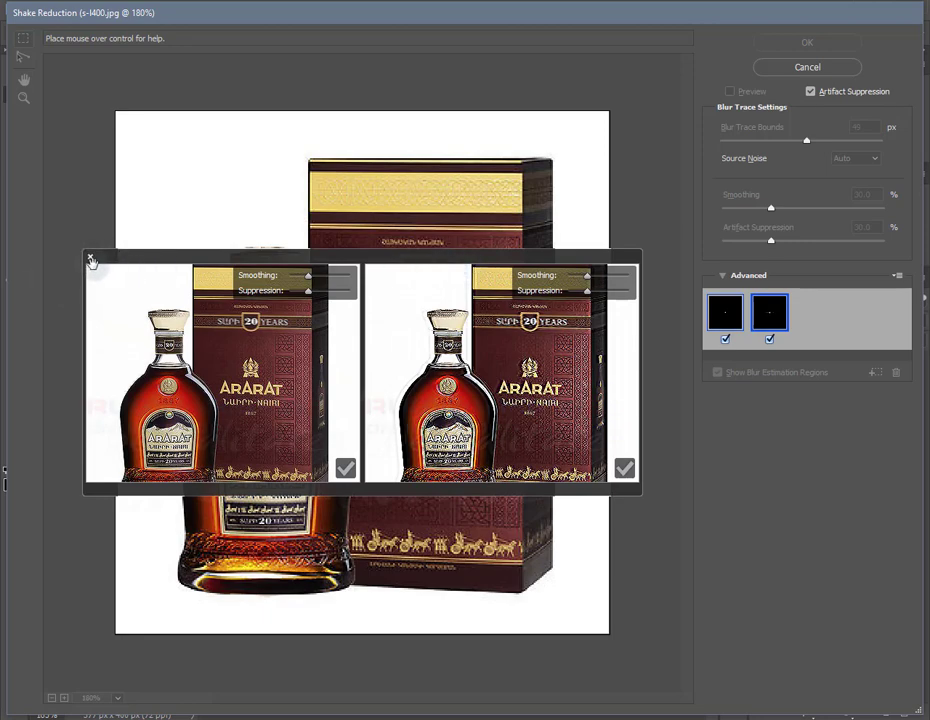
left_click(90, 257)
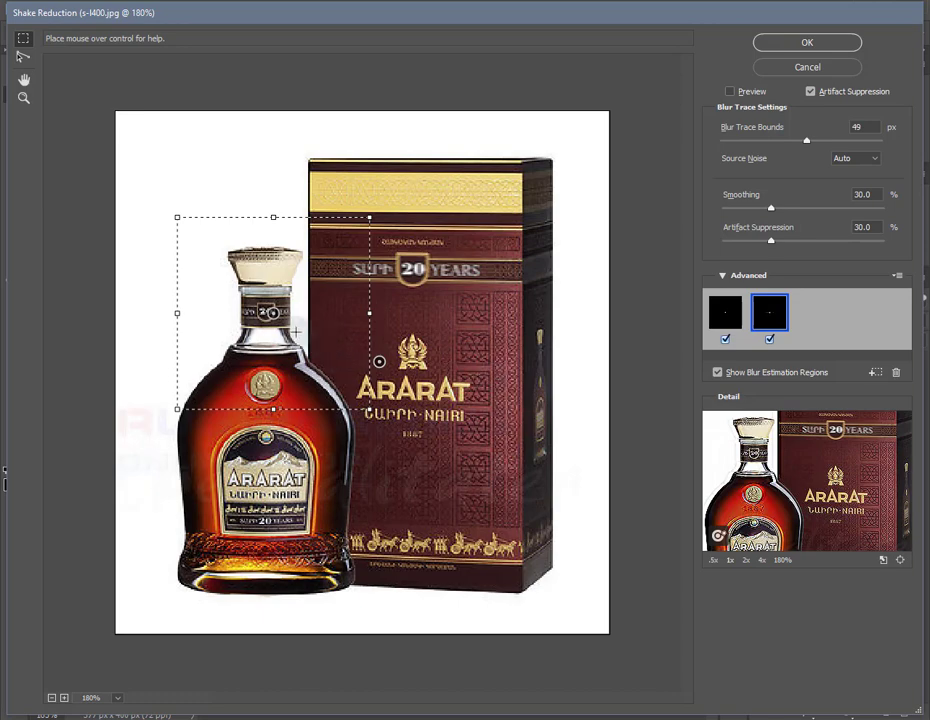
Reposition both regions, enhance at the loupe location, and add a third region on the lower-right box
left_click_drag(272, 312, 394, 285)
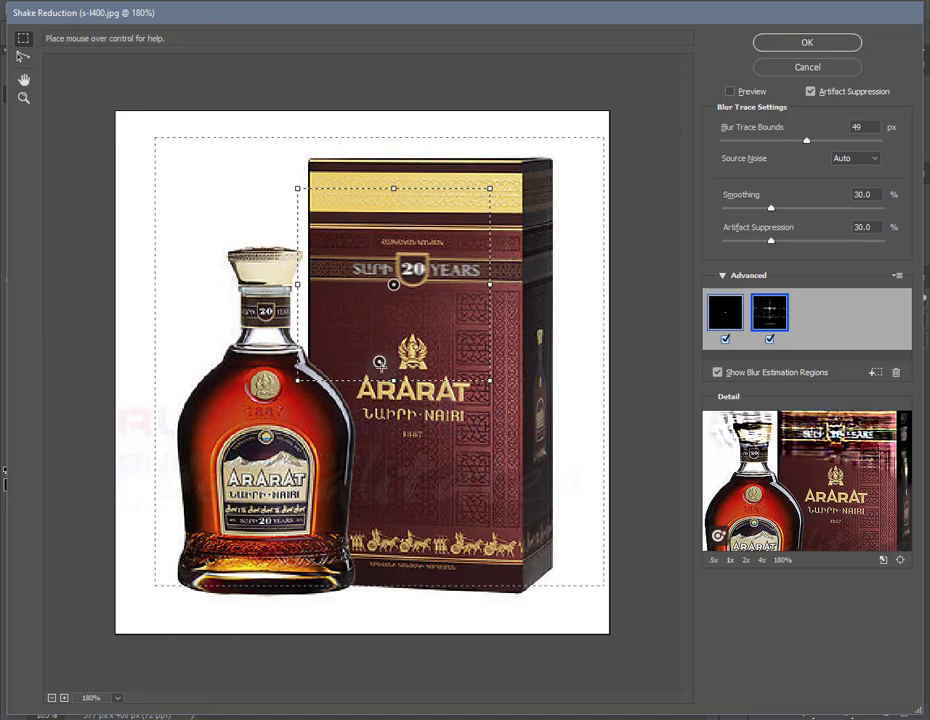
left_click_drag(380, 362, 384, 503)
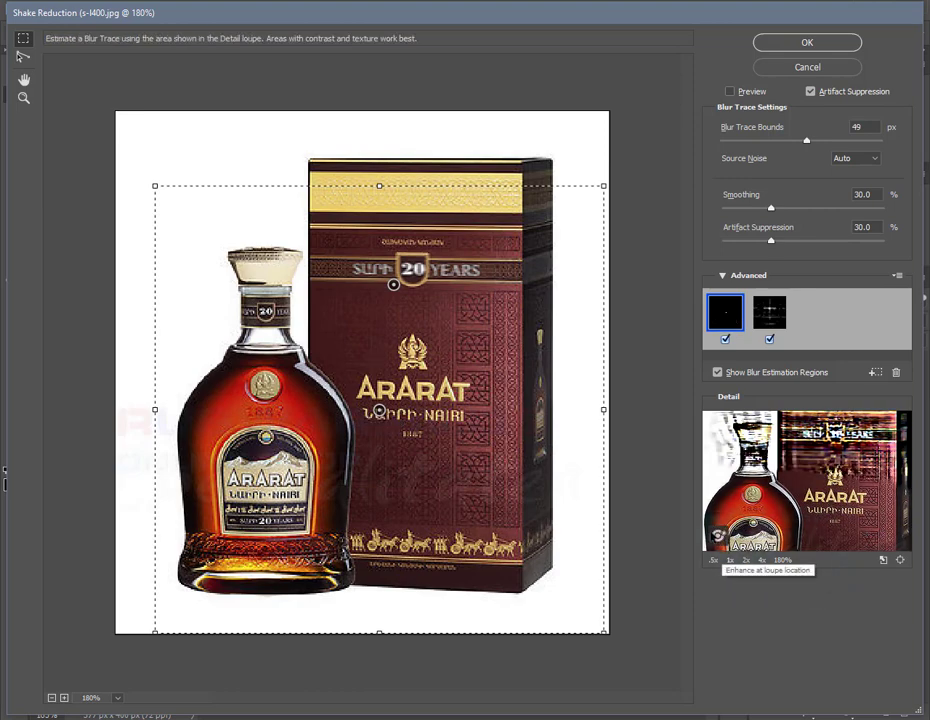
left_click(716, 535)
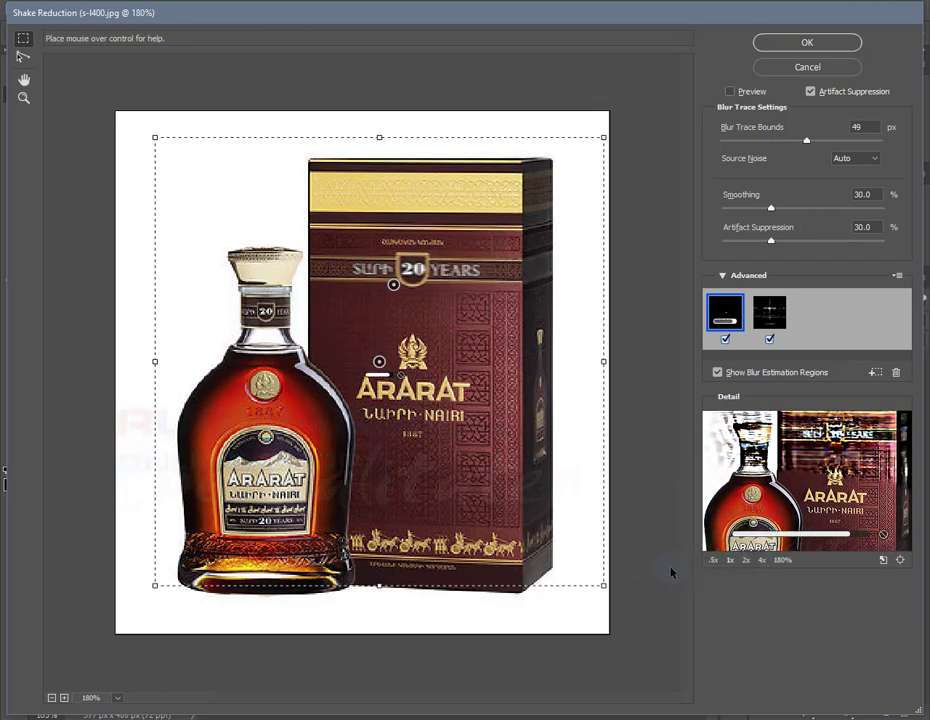
left_click_drag(434, 477, 532, 549)
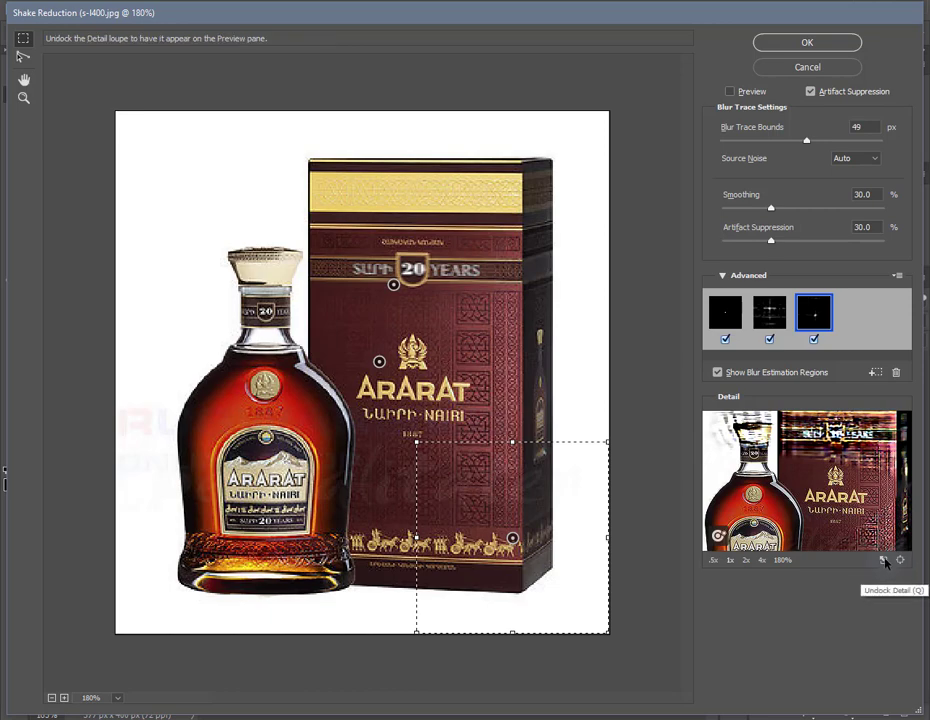
Float the Detail loupe over the box, toggle it with Q, and lock it on the box bottom
left_click(884, 563)
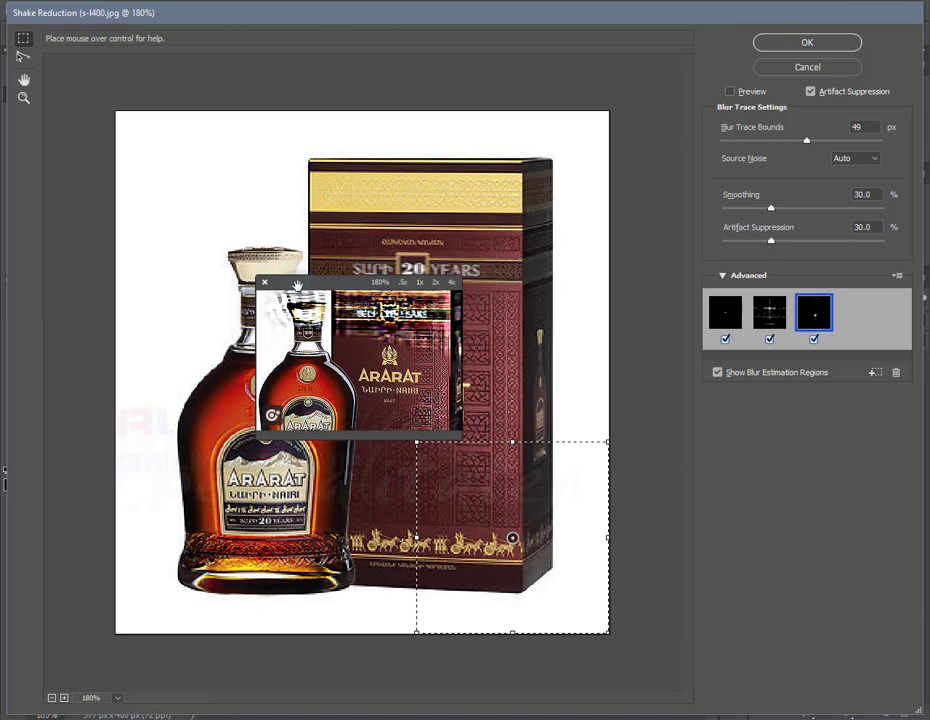
mouse_move(297, 286)
left_mouse_down()
mouse_move(352, 381)
mouse_move(321, 388)
left_mouse_up()
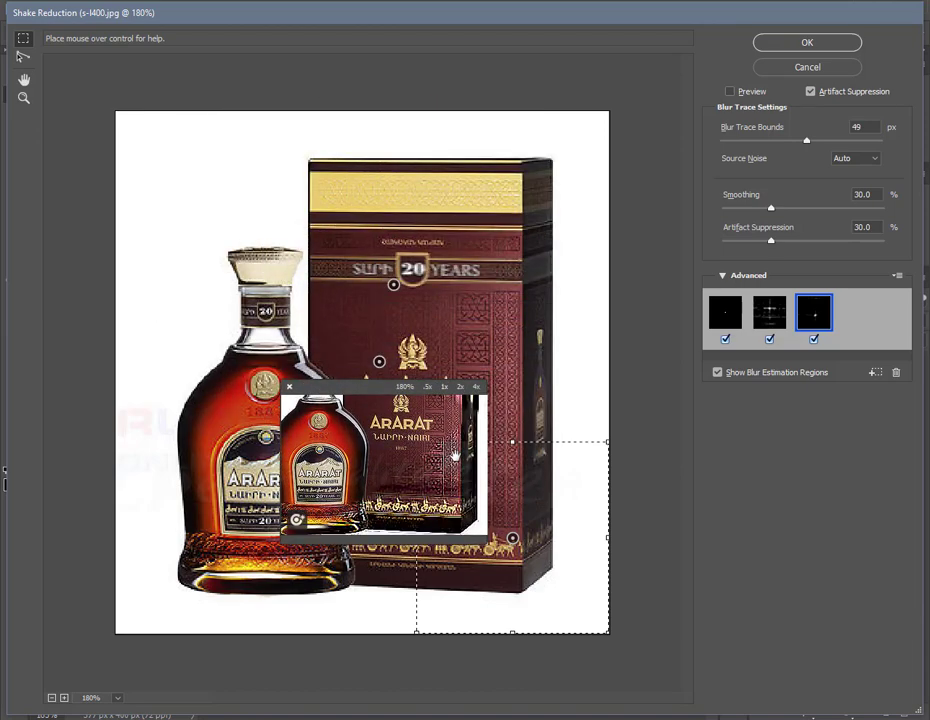
key("q")
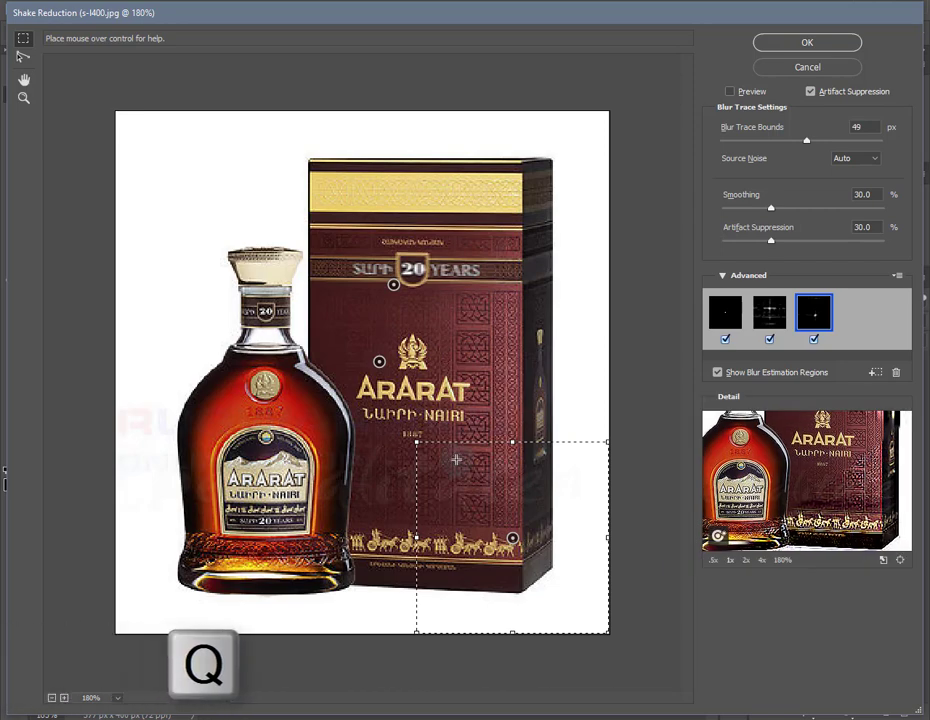
key("q")
key("q")
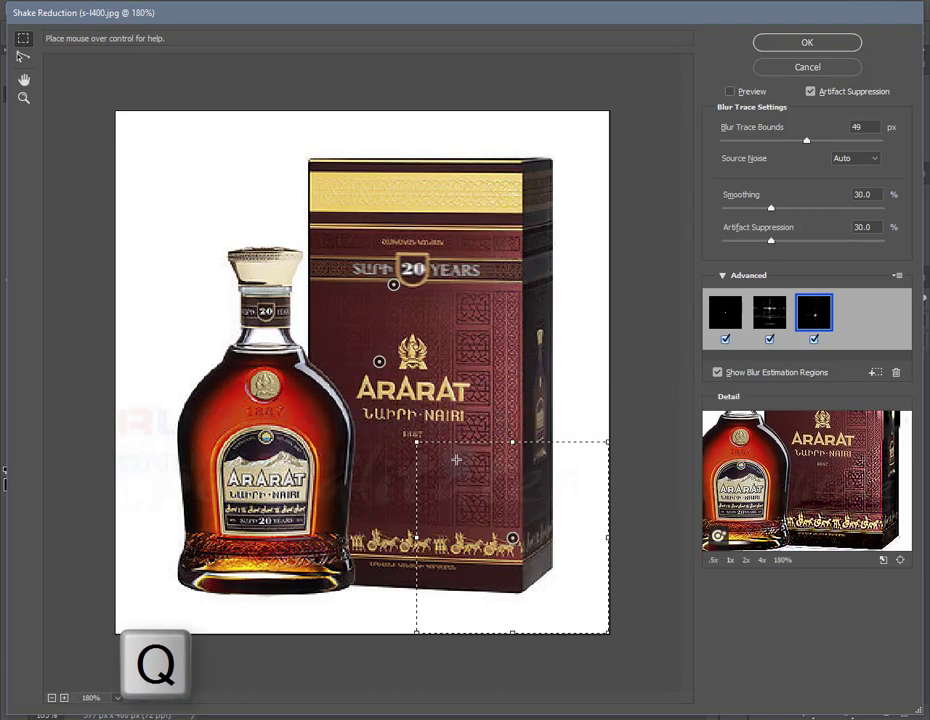
key("q")
key("q")
key("q")
key("q")
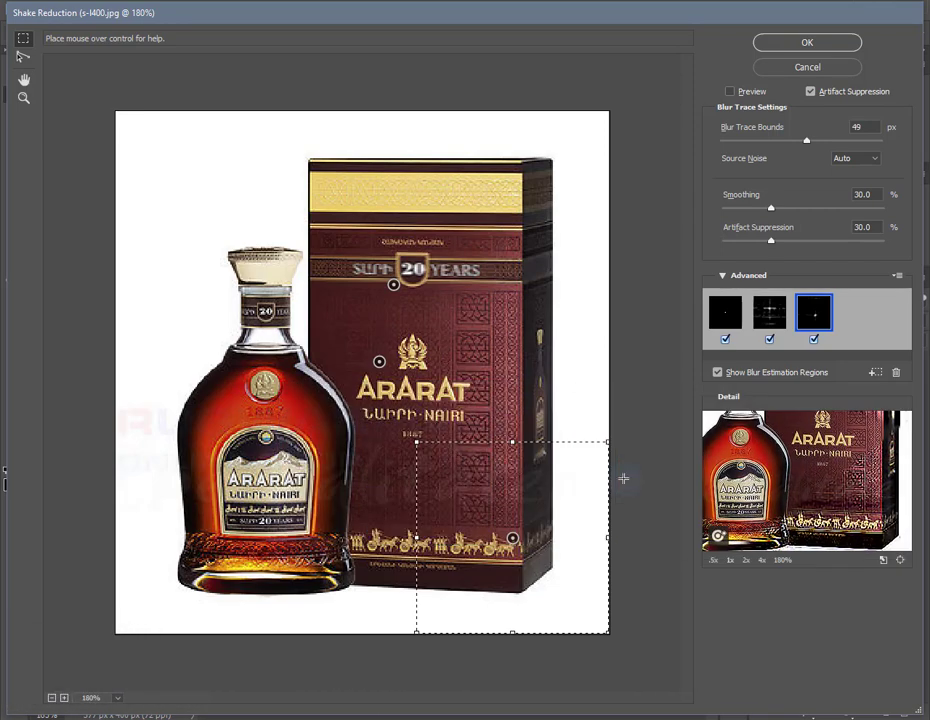
left_click(900, 560)
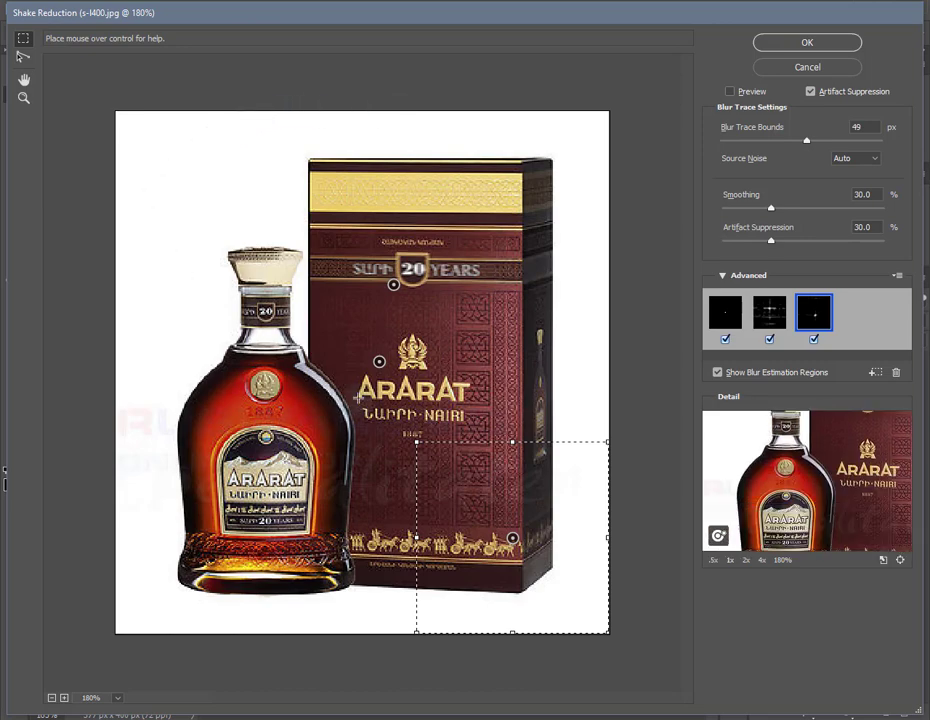
left_click(900, 561)
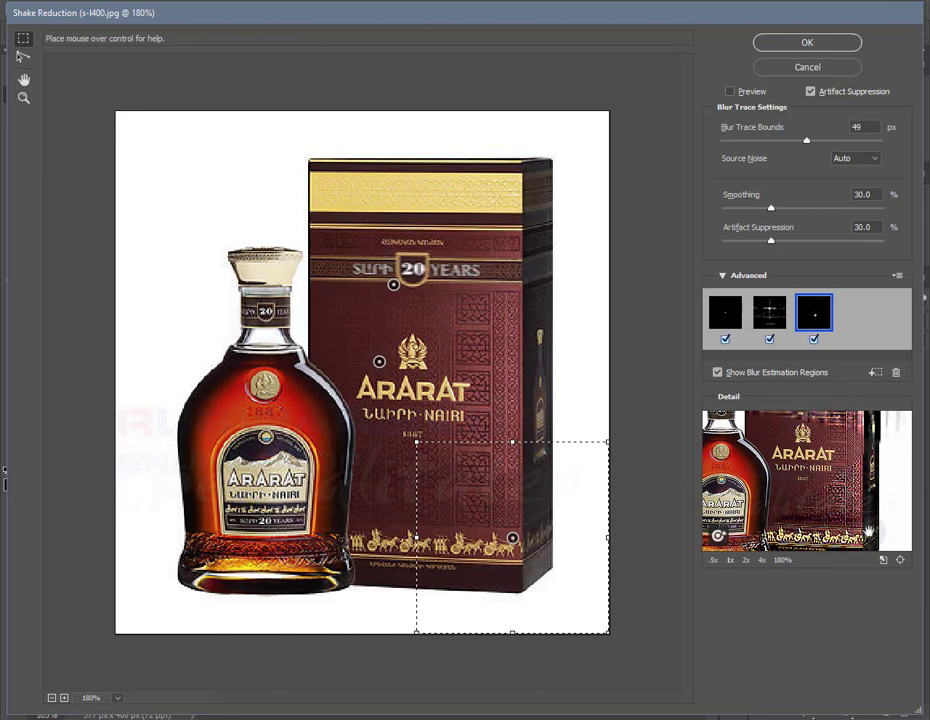
View the 20 YEARS band at 2x, then float the loupe, zoom out to the full image, and dock it
left_click(746, 560)
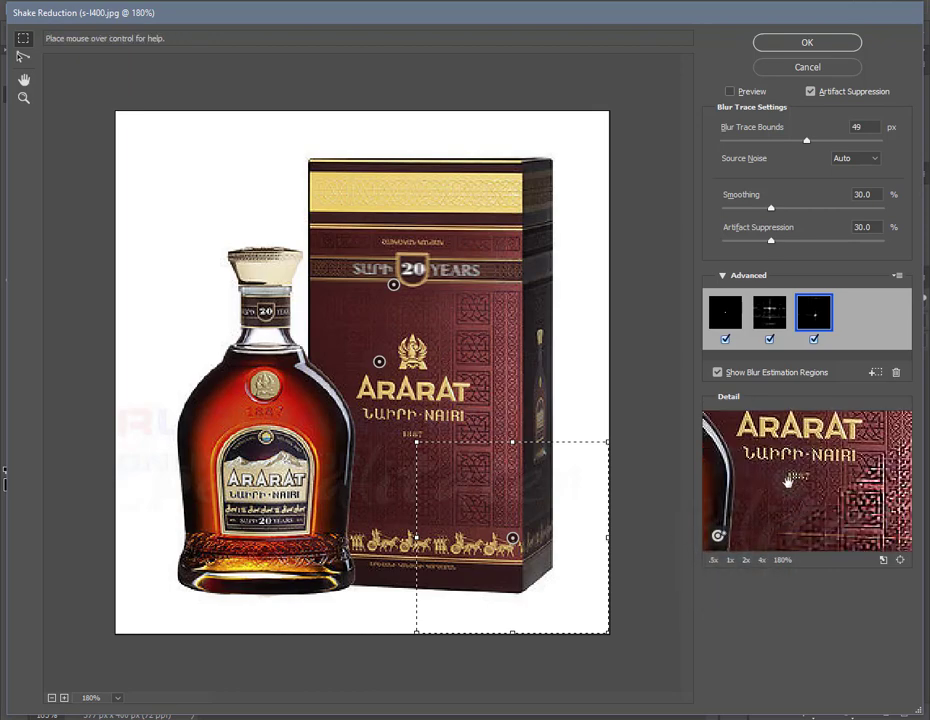
mouse_move(788, 482)
left_mouse_down()
mouse_move(784, 543)
mouse_move(896, 580)
left_mouse_up()
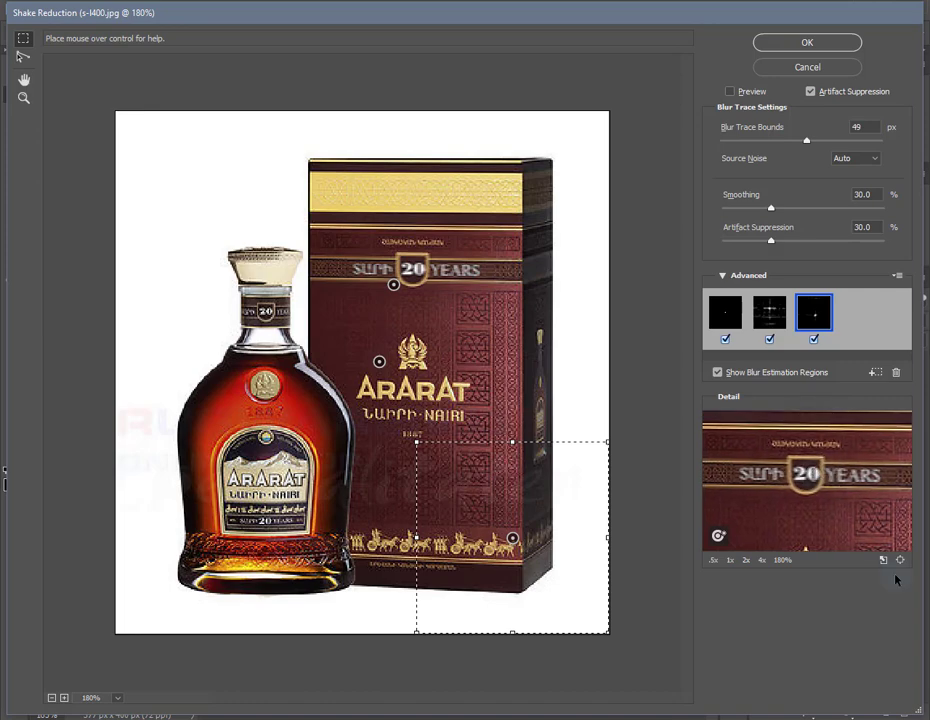
left_click(868, 540)
key("q")
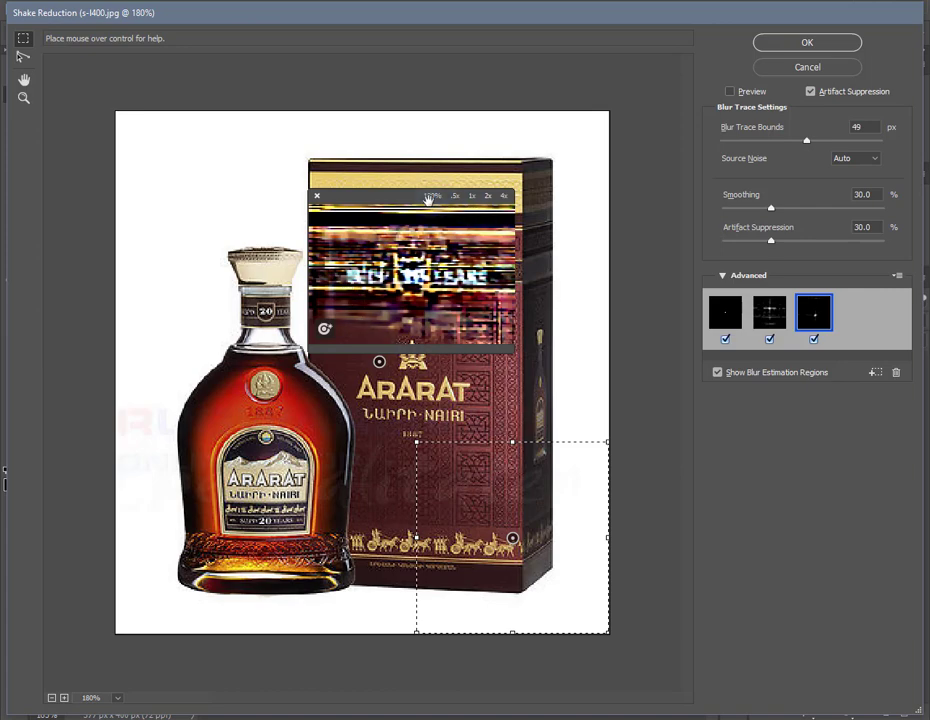
left_click(481, 196)
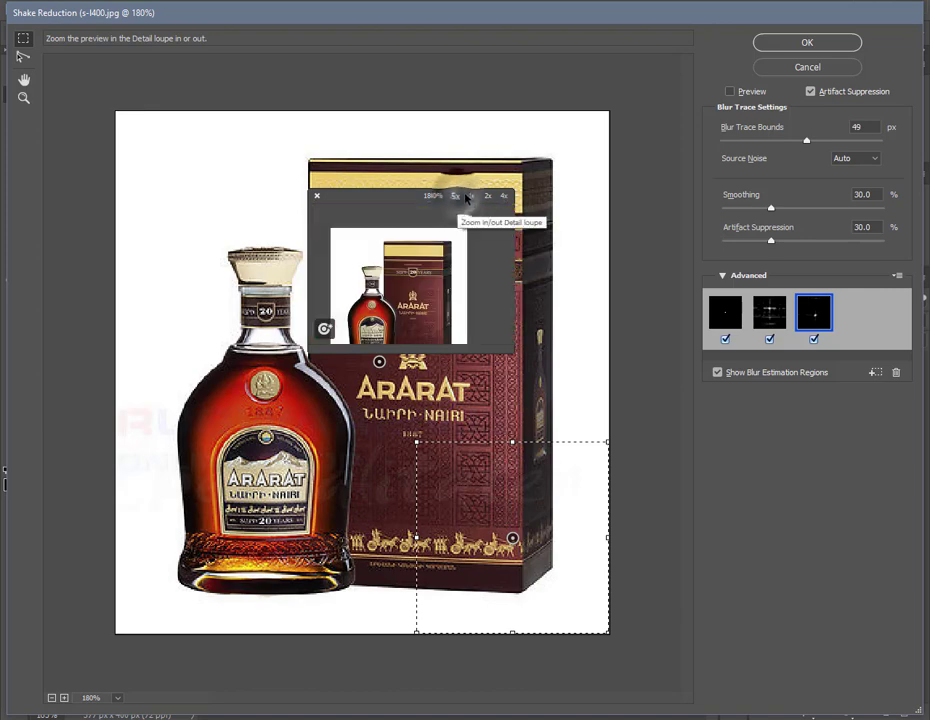
left_click(318, 201)
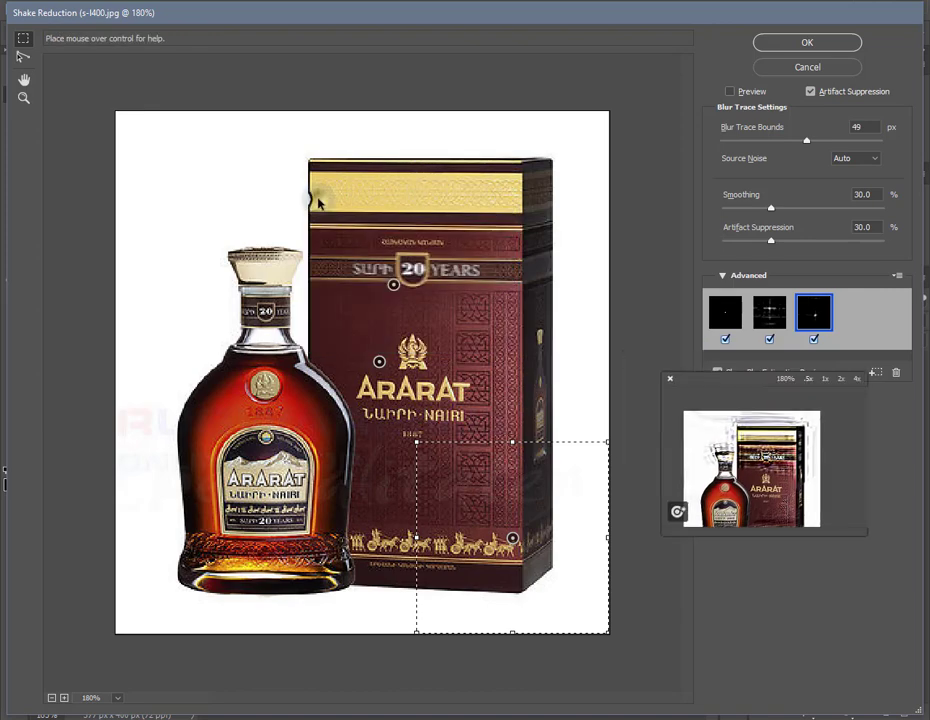
Turn on Preview, delete all three blur traces, and zoom the preview to 210%
left_click(729, 91)
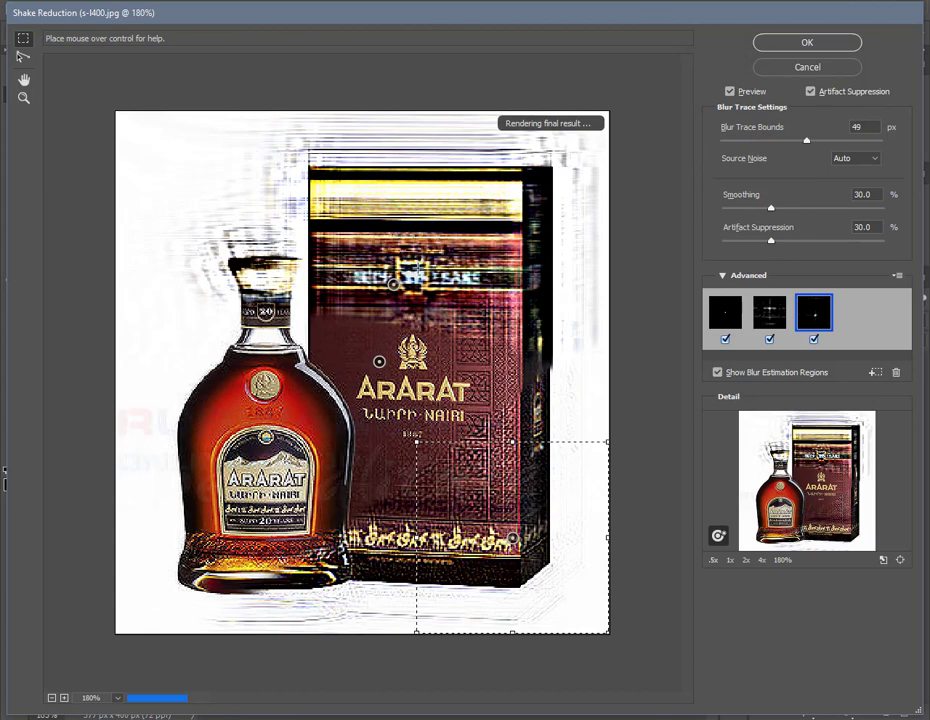
left_click(779, 318)
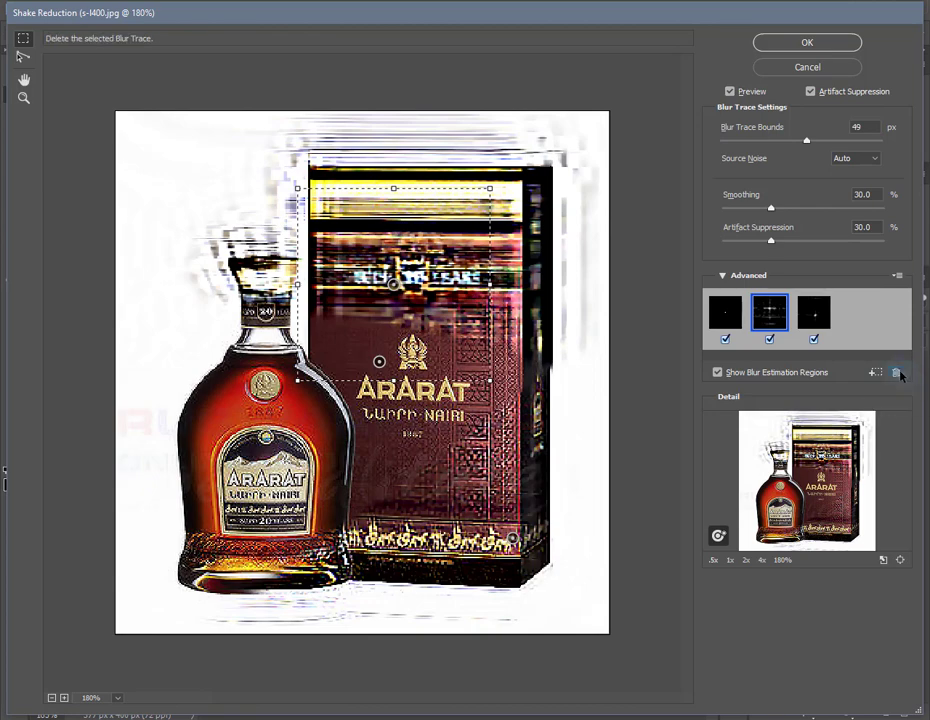
left_click(896, 372)
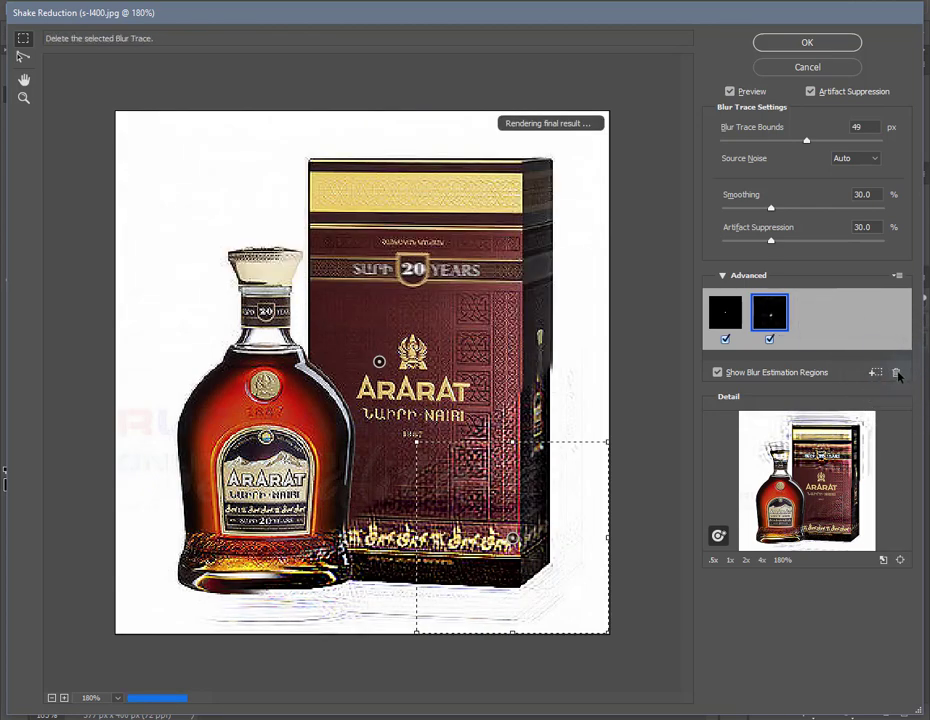
left_click(896, 372)
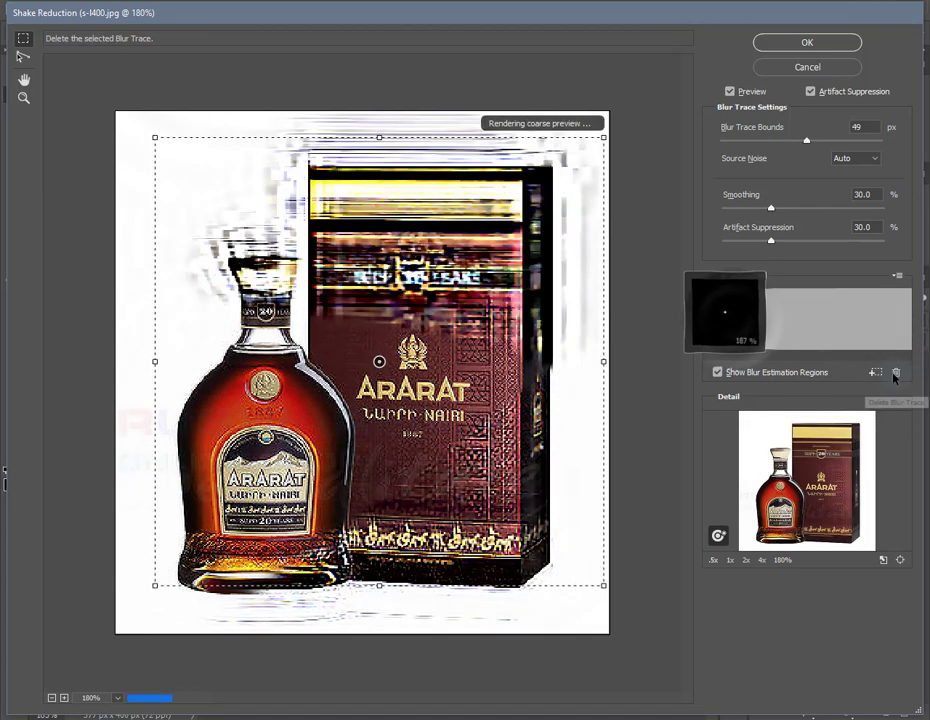
left_click(896, 372)
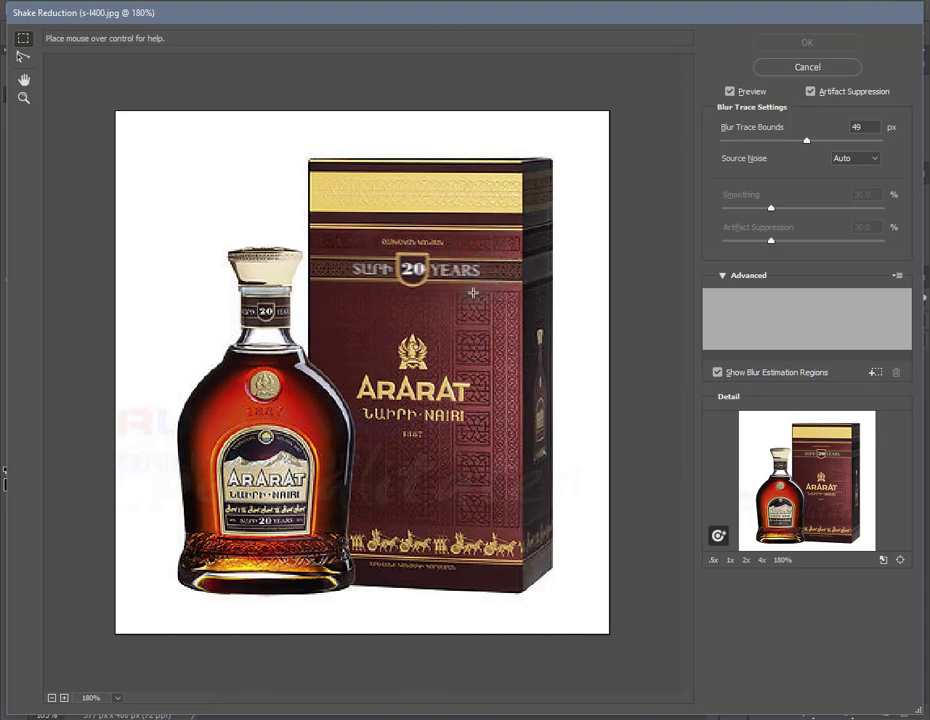
key("ctrl+plus")
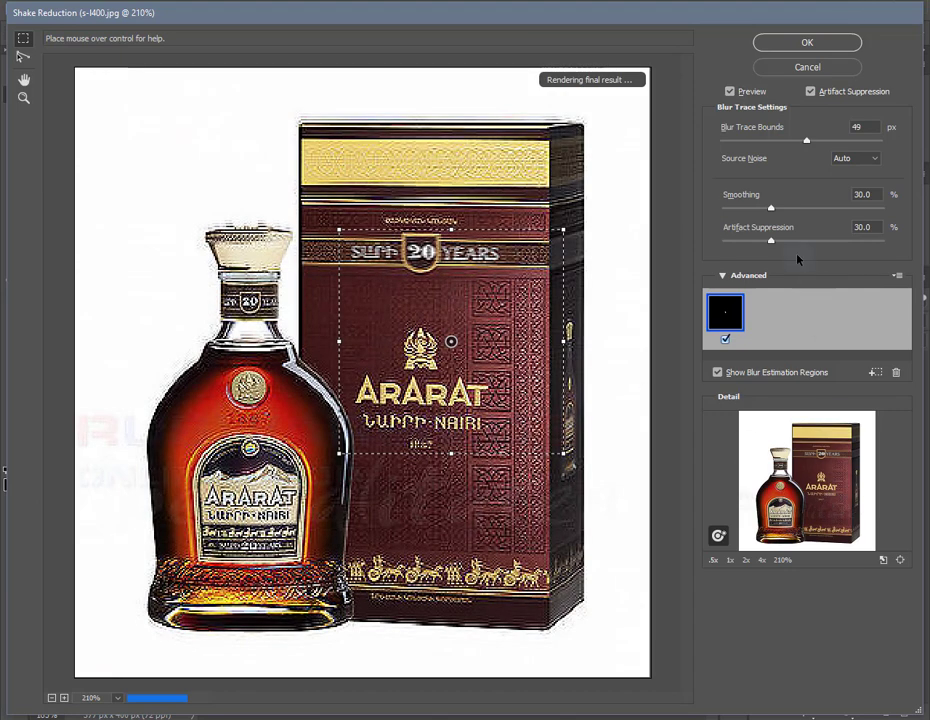
Turn off Preview, lower Blur Trace Bounds to 34 px, and view the 20 YEARS band at 2x
left_click(806, 140)
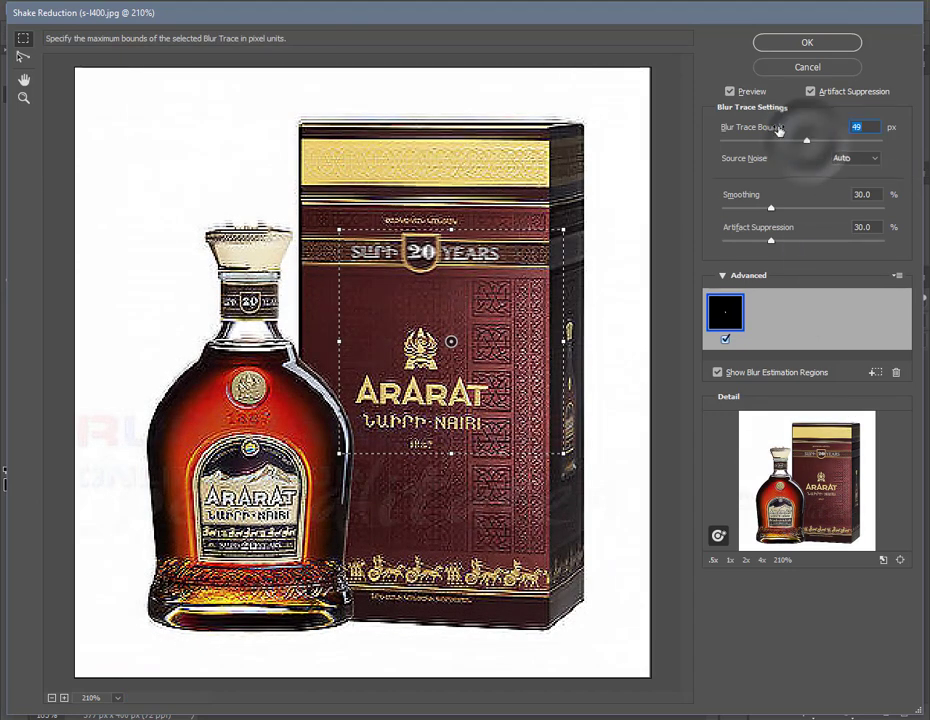
left_click(729, 91)
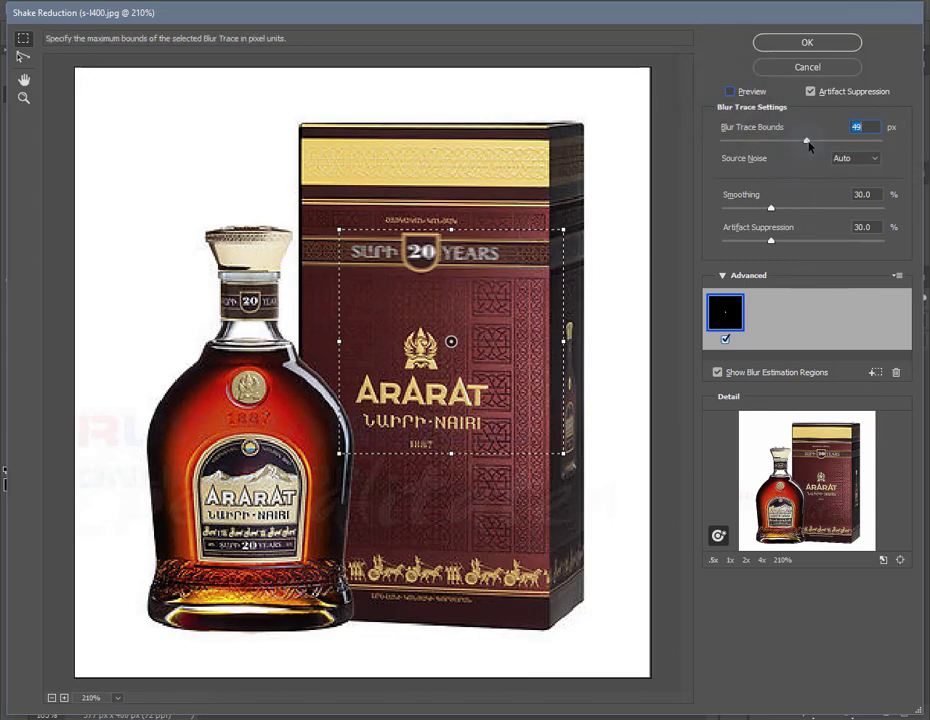
left_click_drag(806, 140, 773, 141)
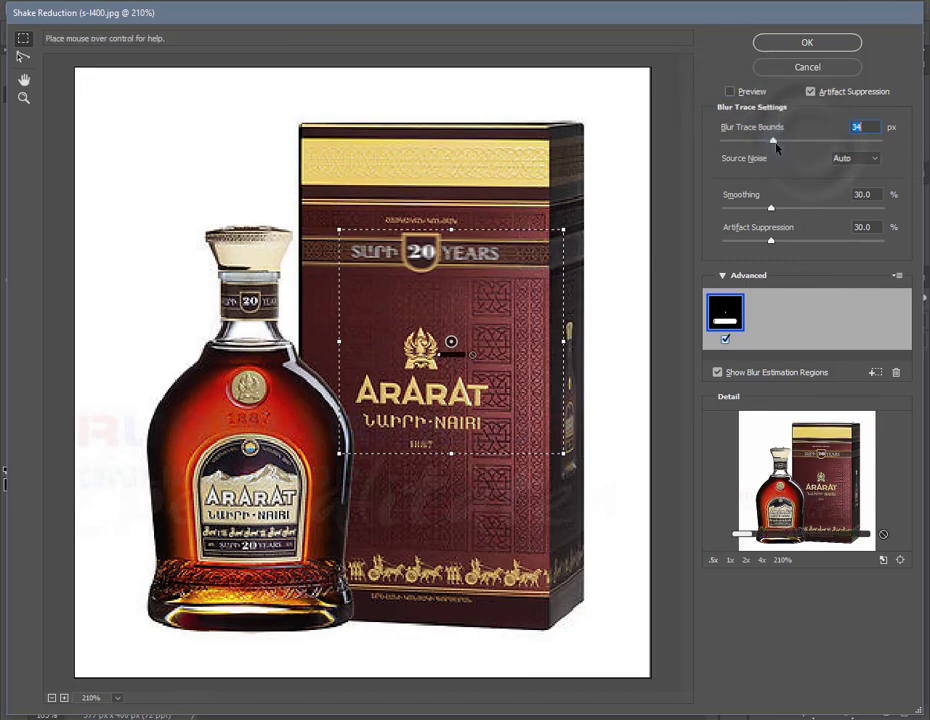
left_click(746, 560)
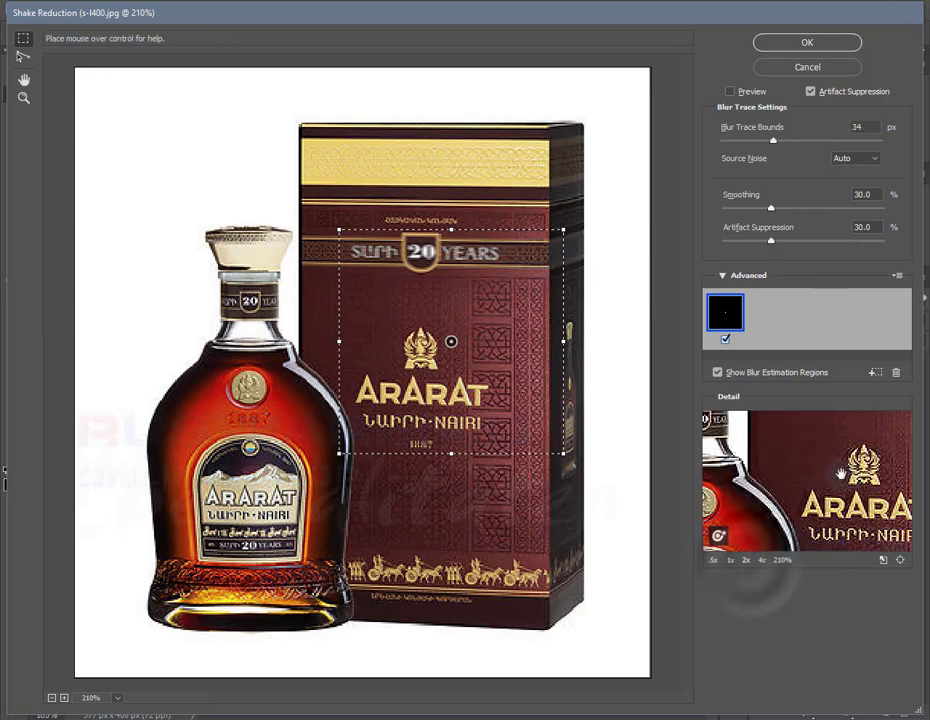
mouse_move(855, 425)
left_mouse_down()
mouse_move(811, 482)
mouse_move(772, 498)
left_mouse_up()
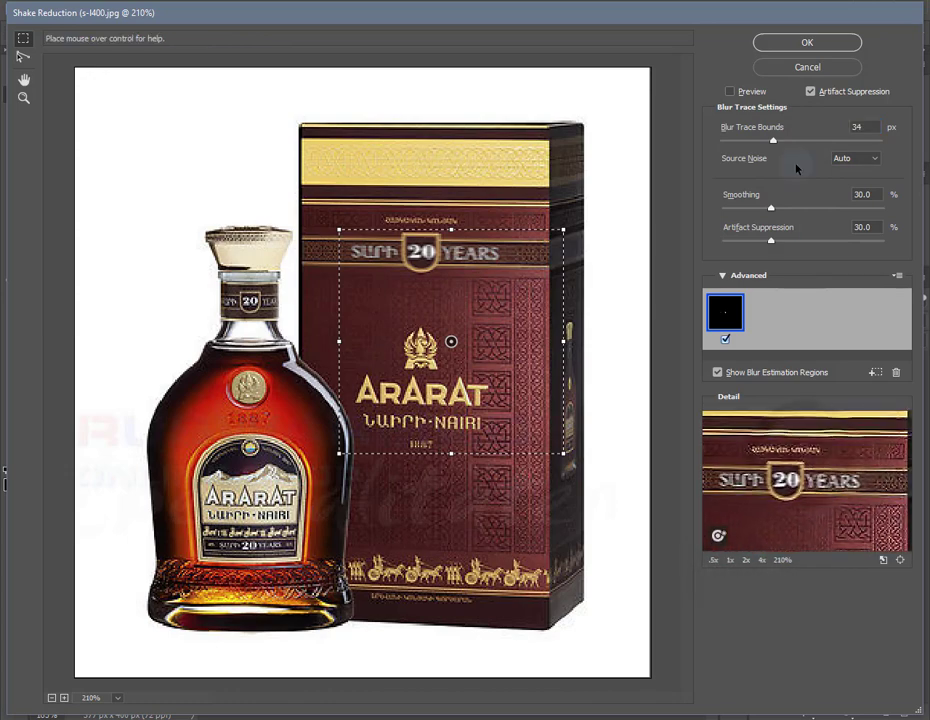
Set Source Noise Low, Artifact Suppression 17.7% and Smoothing 14.1%, then apply the filter
left_click(877, 158)
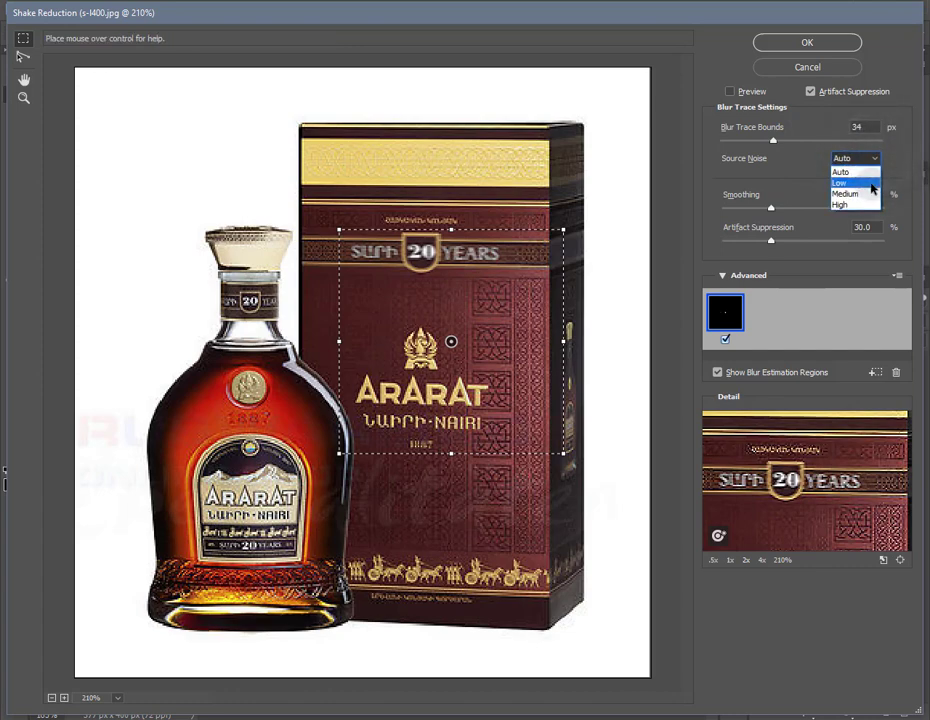
left_click(871, 184)
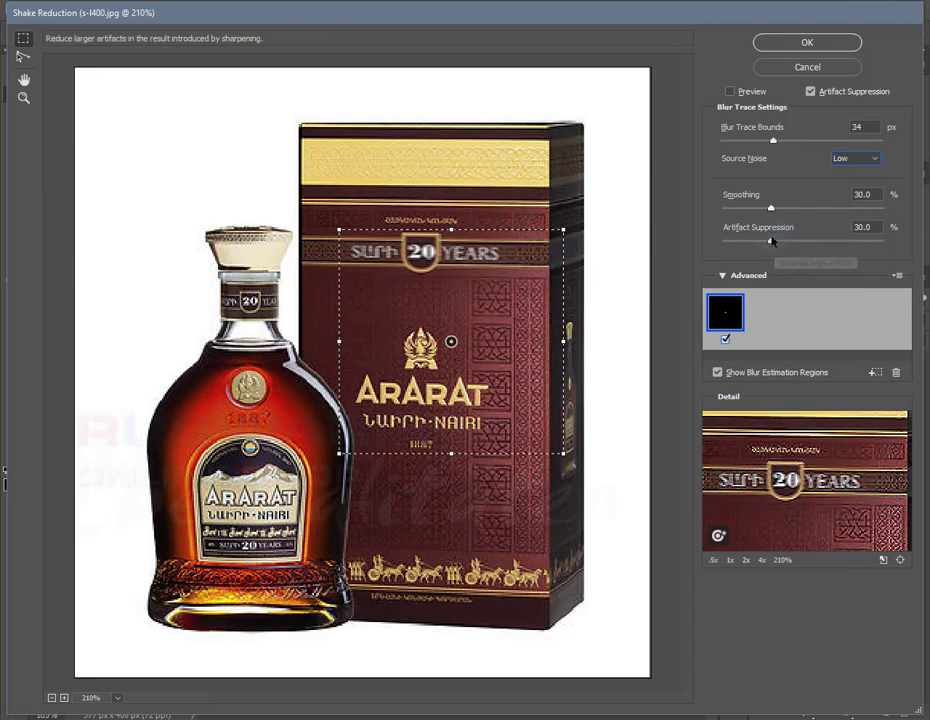
left_click_drag(772, 242, 752, 242)
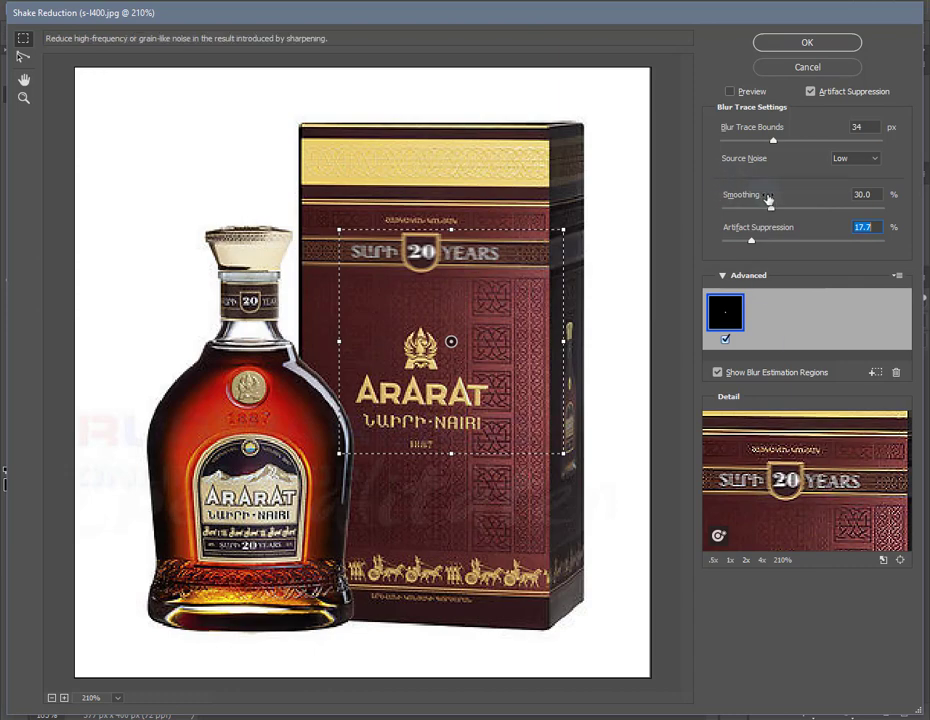
left_click_drag(771, 208, 747, 208)
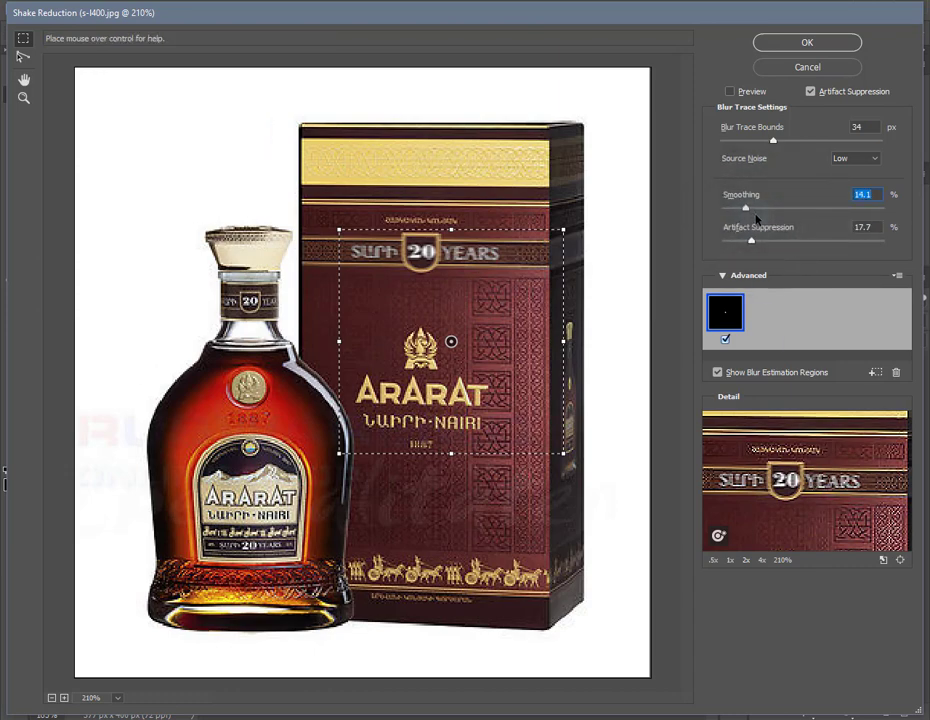
left_click(807, 41)
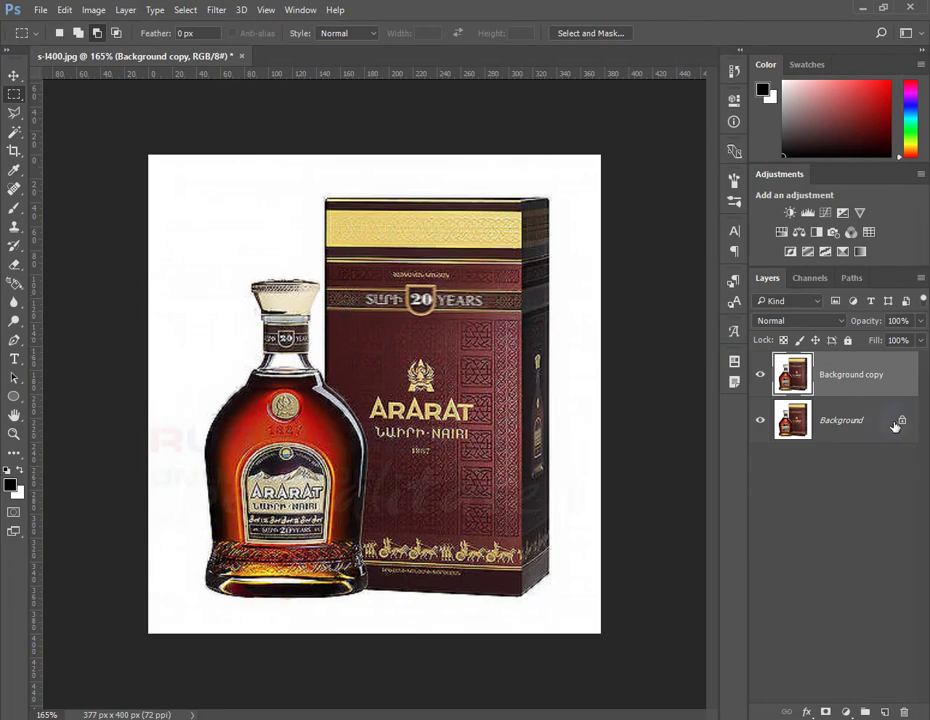
Compare the deblurred Background copy against the original Background, then go to Filter > Sharpen for Shake Reduction
left_click(762, 378)
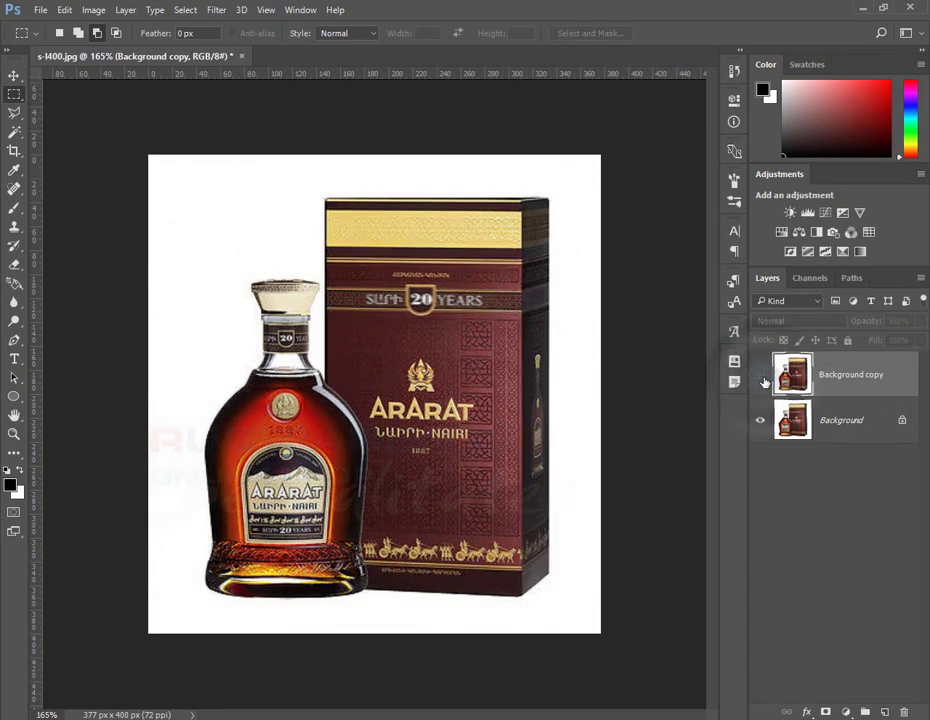
left_click(762, 378)
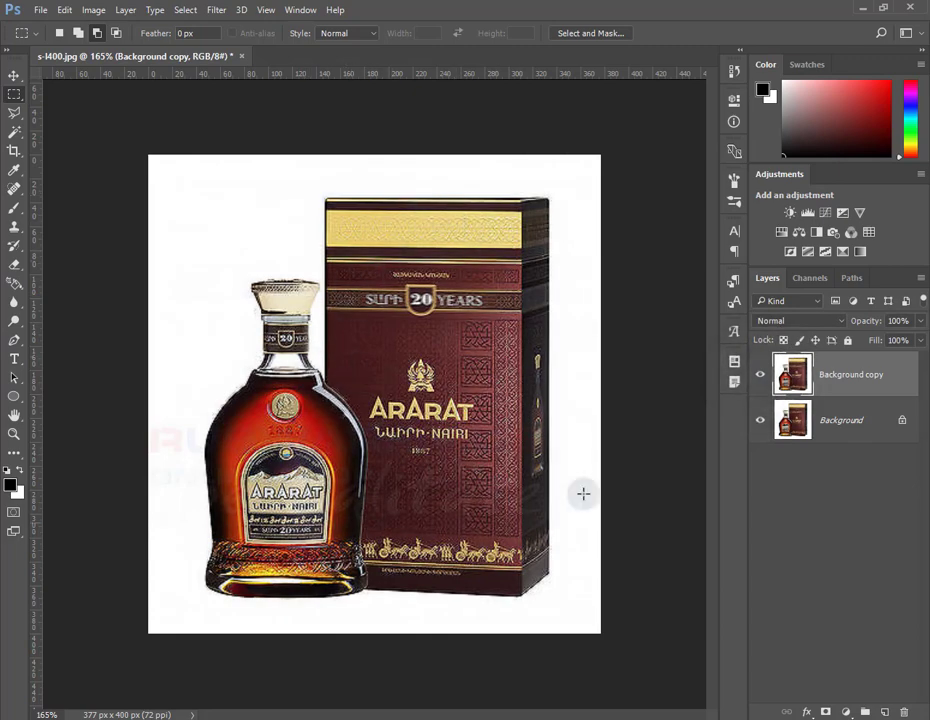
left_click(763, 376)
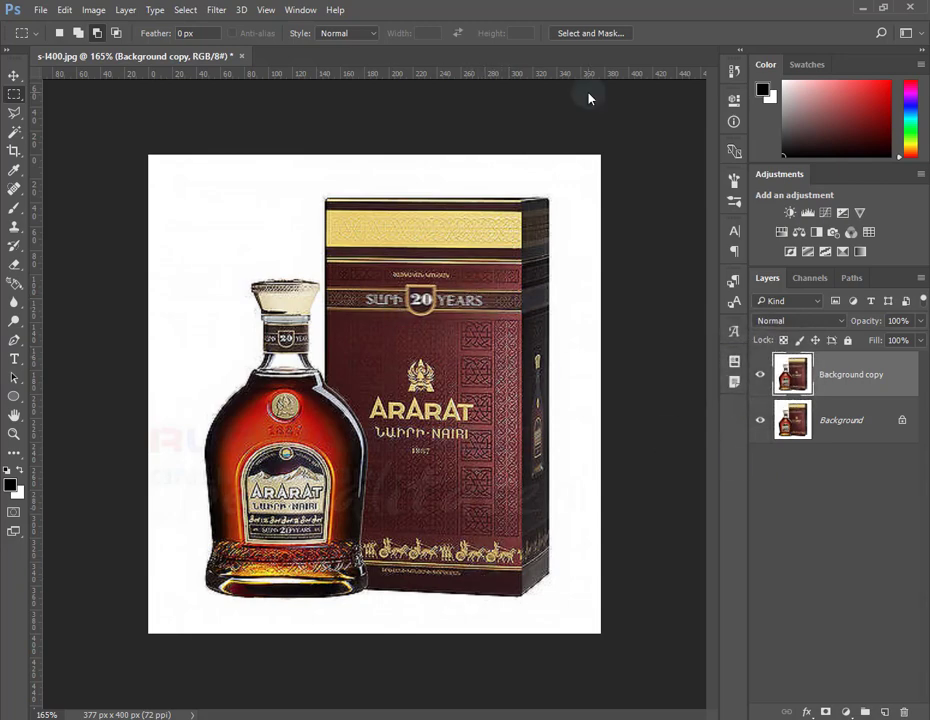
left_click(217, 12)
mouse_move(231, 252)
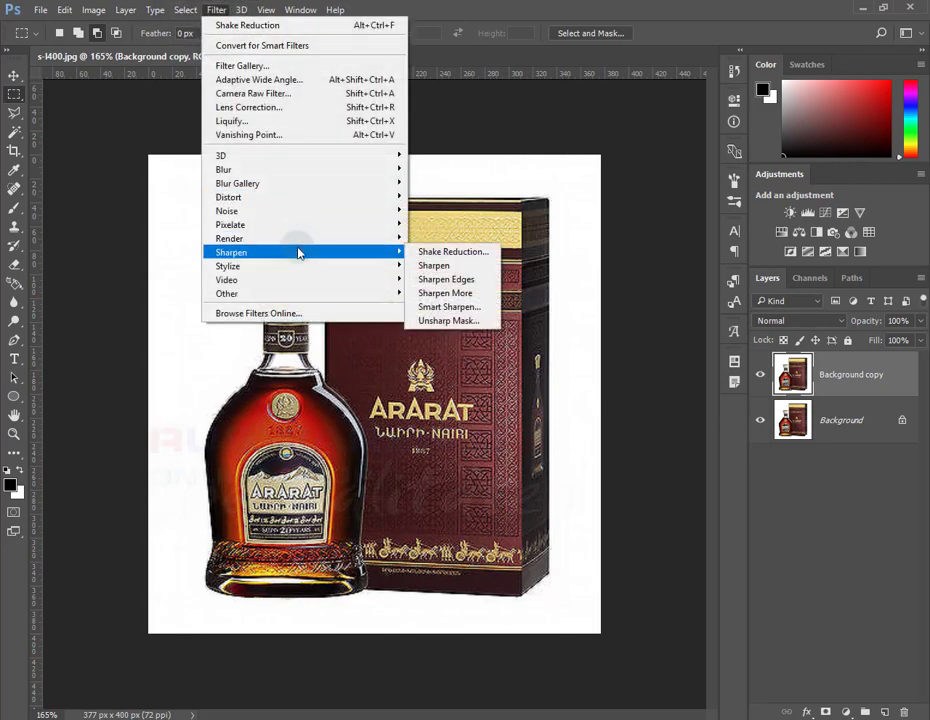